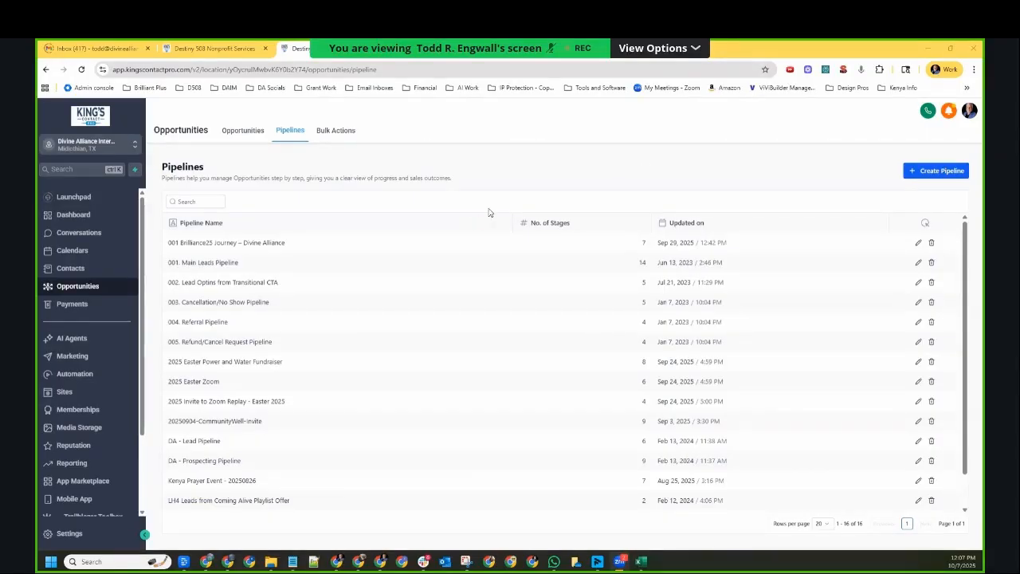
Create a new opportunity pipeline named "Fundraiser Campaign" with the default stages.
left_click(925, 174)
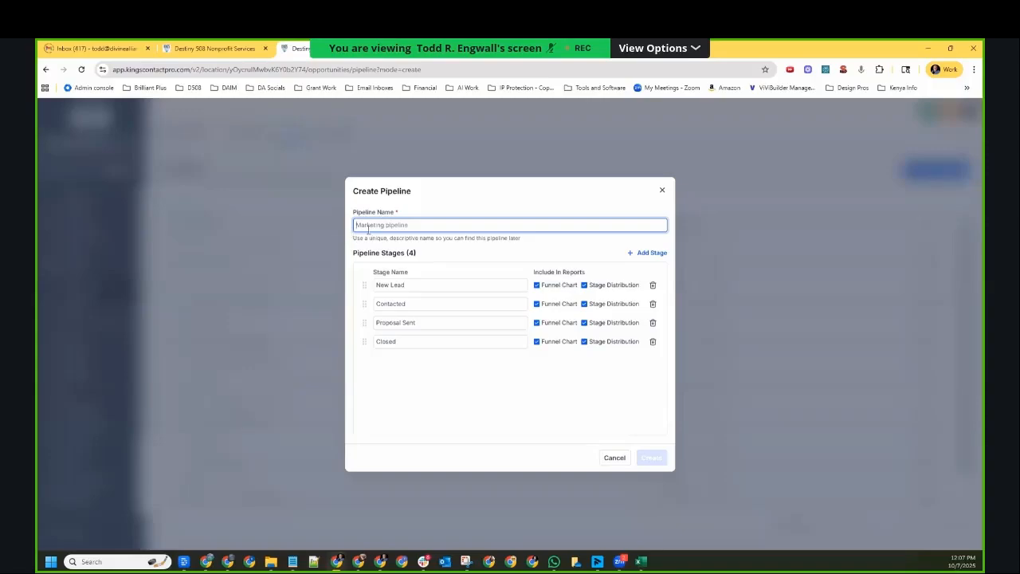
type("Cam")
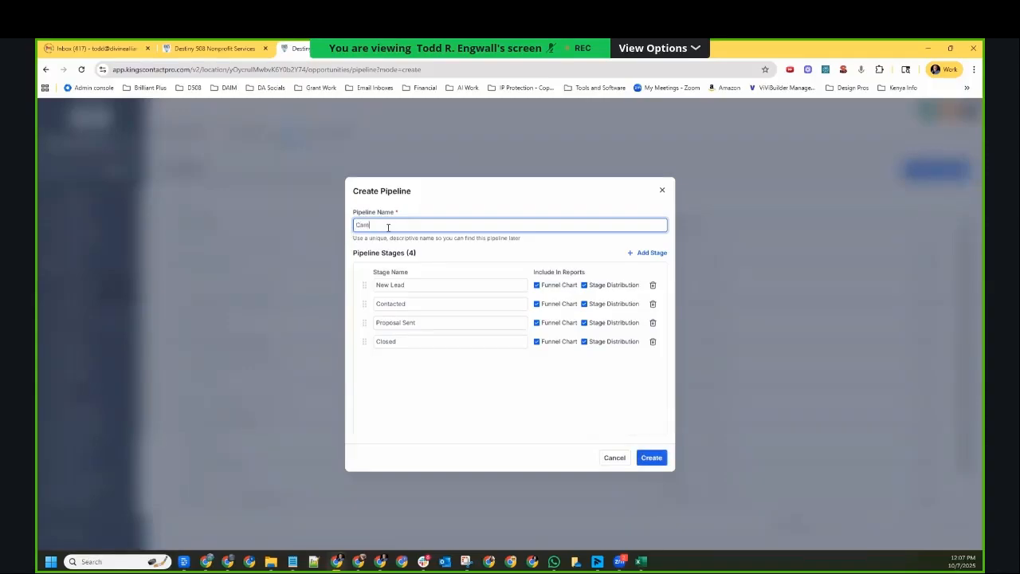
key("BackSpace")
key("BackSpace")
key("BackSpace")
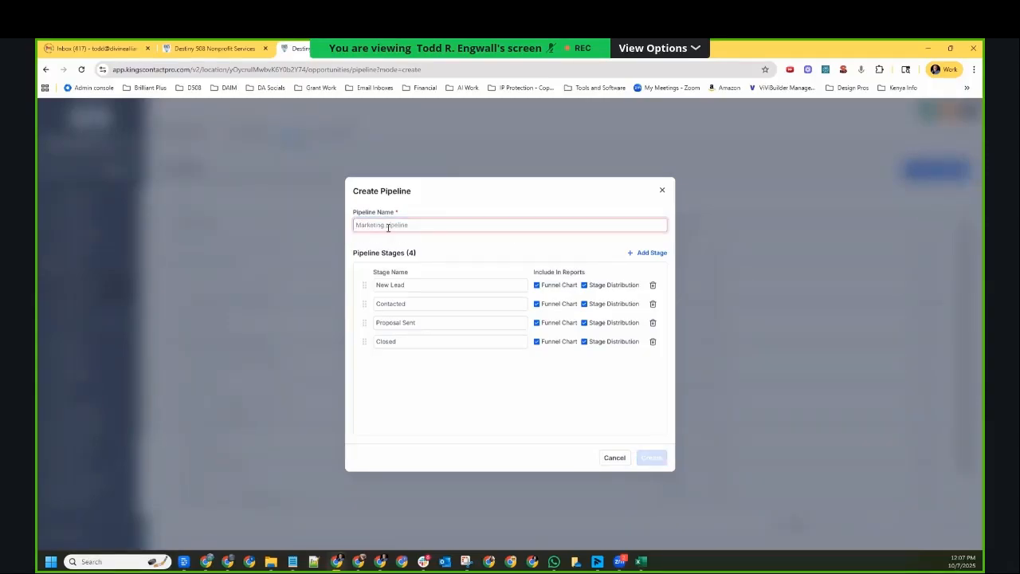
type("Fundraiser")
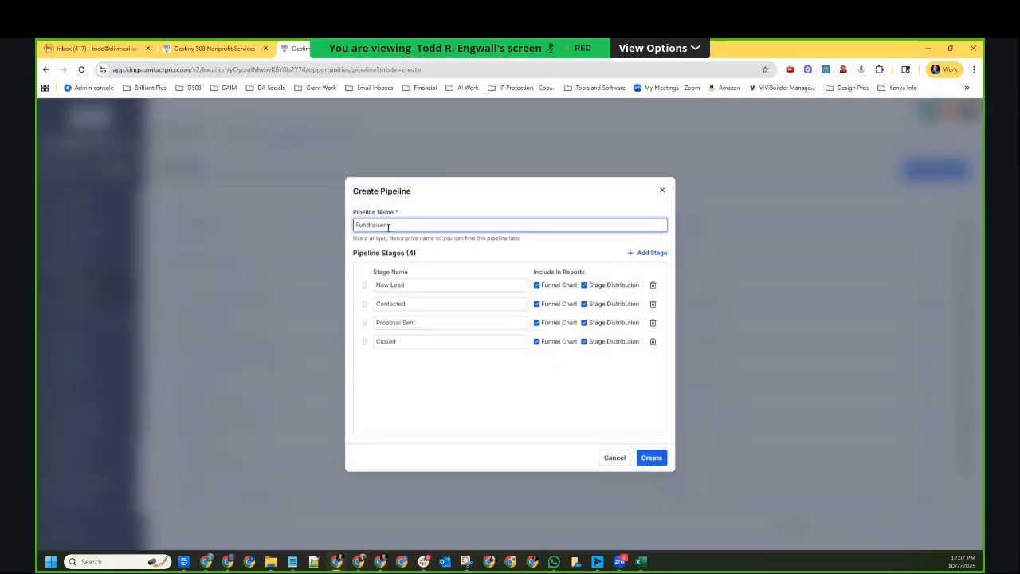
type(" Campaign")
left_click(661, 457)
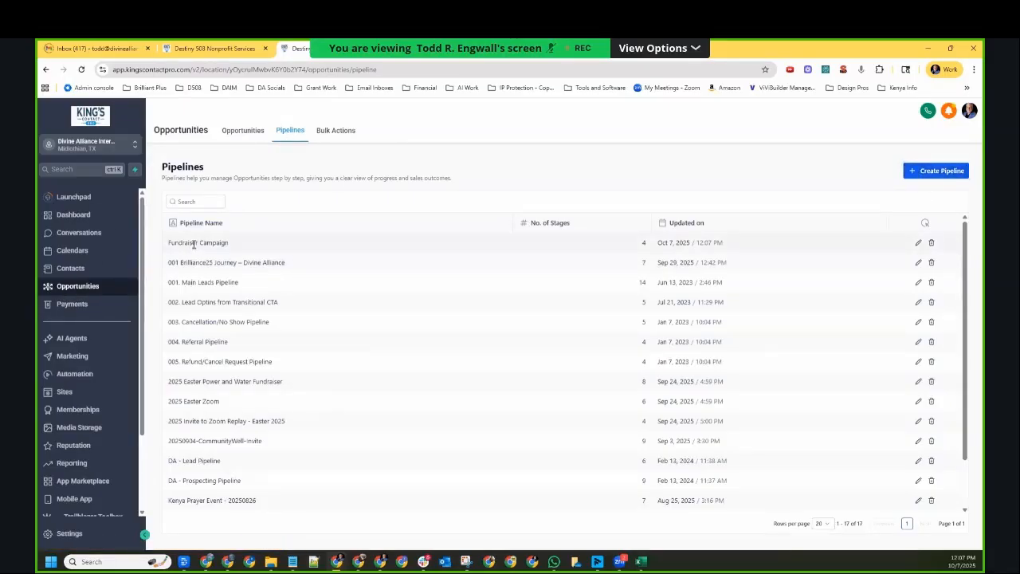
Open the Fundraiser Campaign pipeline for editing and rename its "New Lead" stage as "Campaign Invited".
left_click(917, 244)
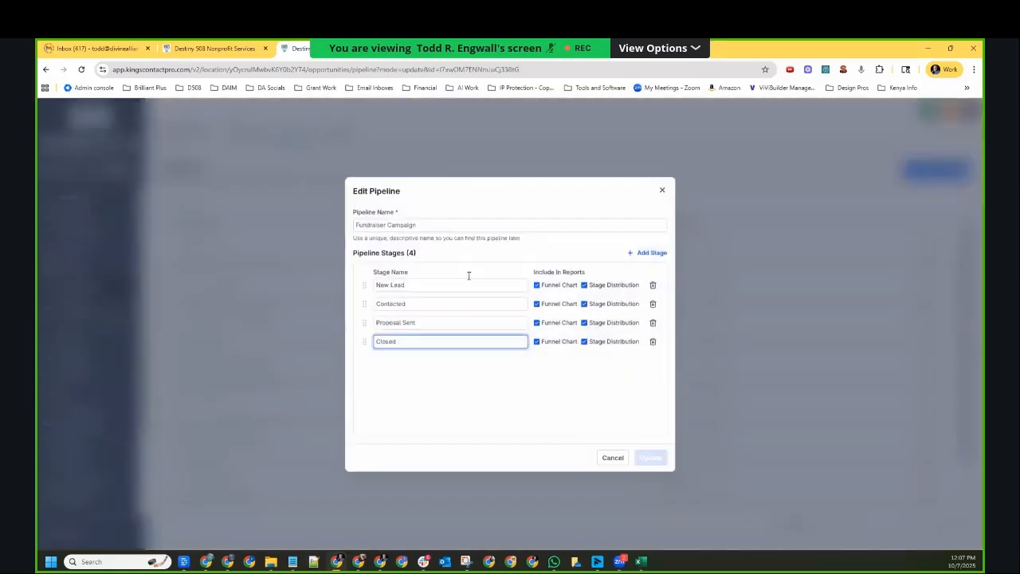
left_click(422, 289)
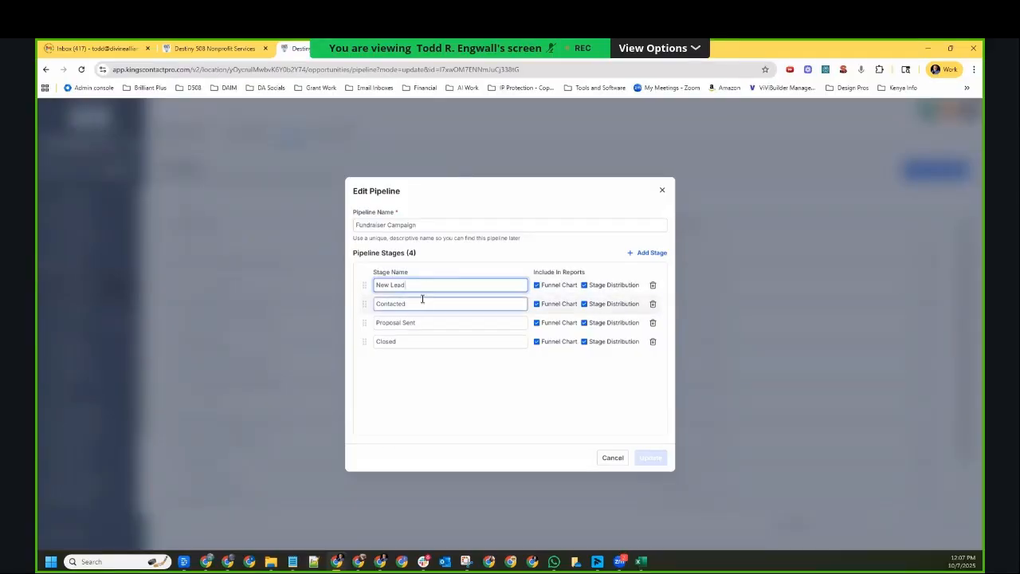
left_click(421, 305)
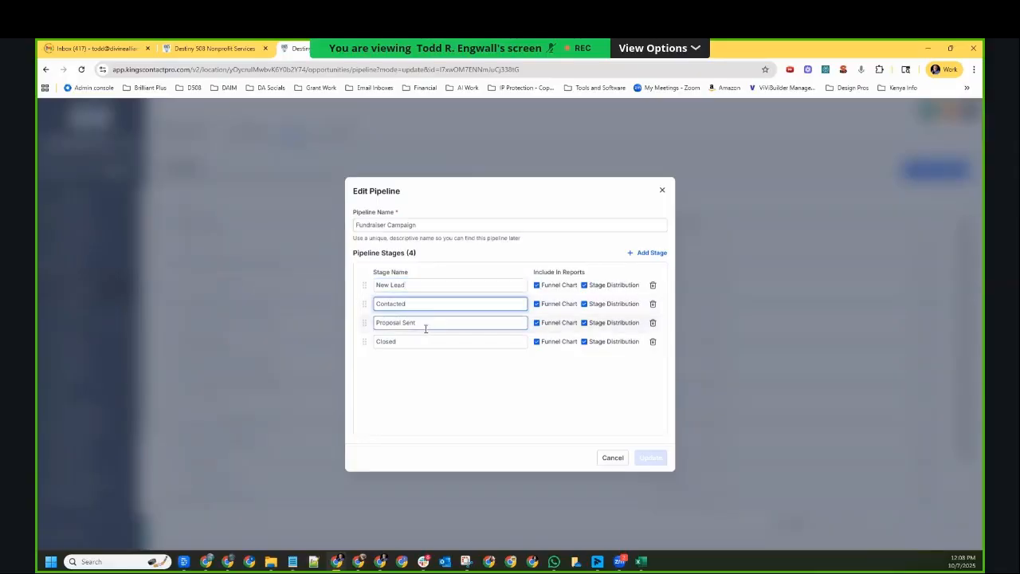
left_click(422, 325)
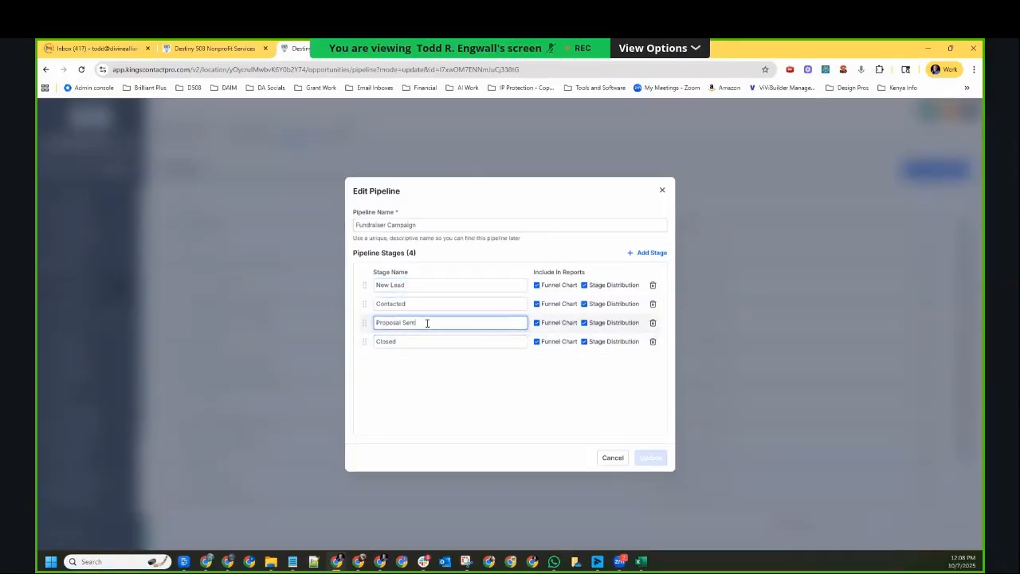
left_click(436, 339)
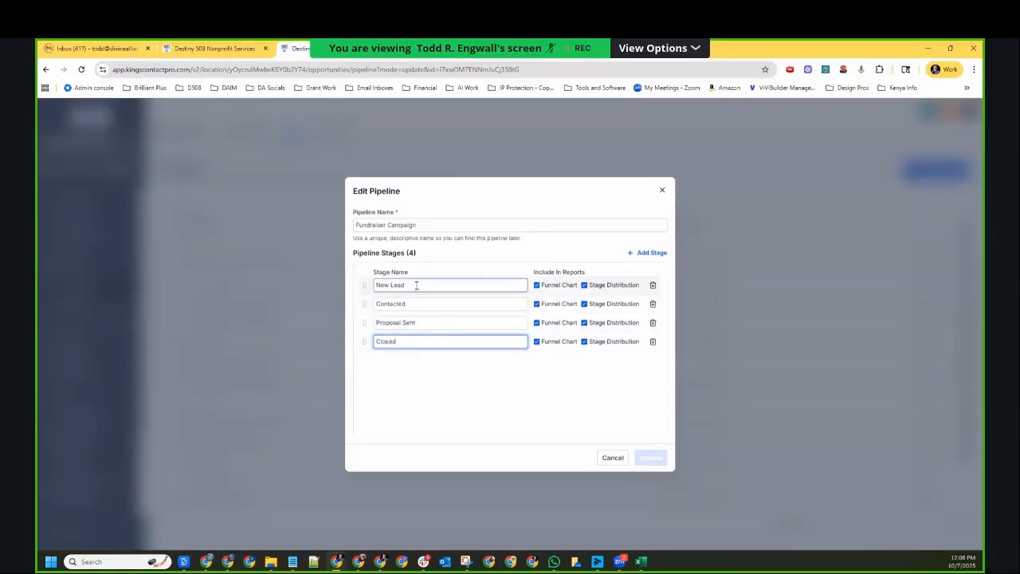
left_click_drag(416, 285, 378, 289)
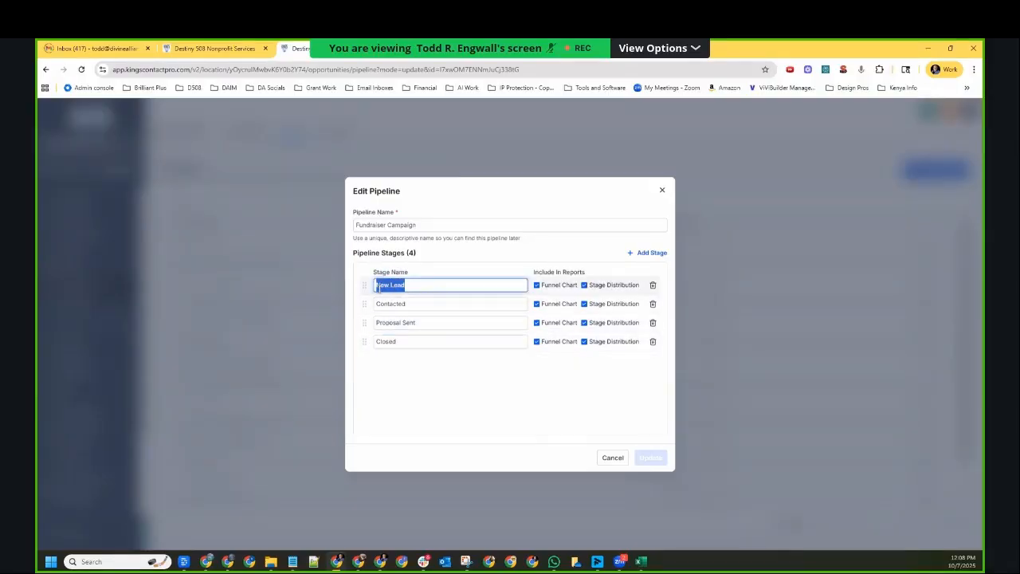
type("Camp")
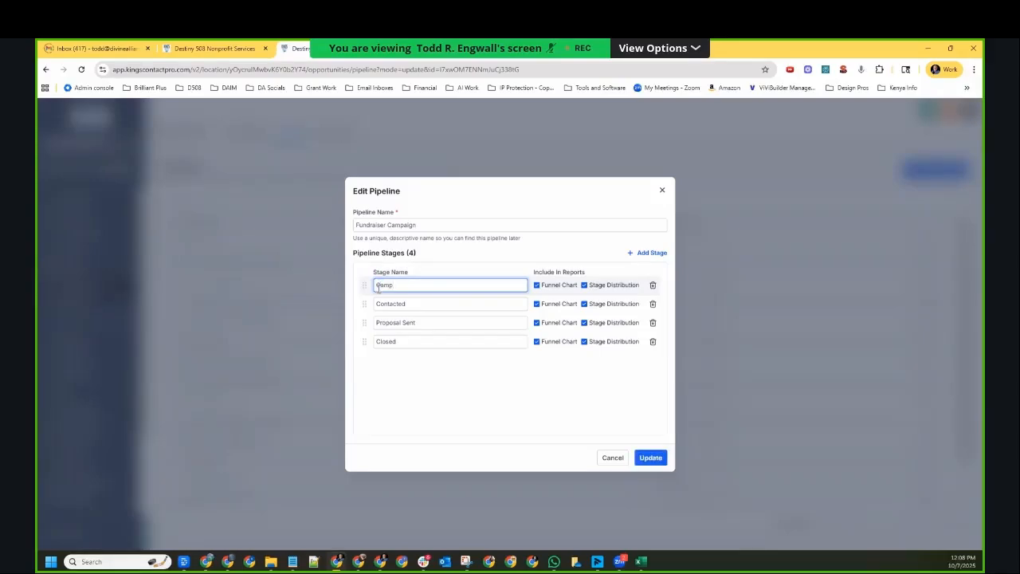
type("aign Invited")
Add a stage named "Water Bottling Campaign Clicked" and place it second, directly after "Campaign Invited".
left_click(380, 303)
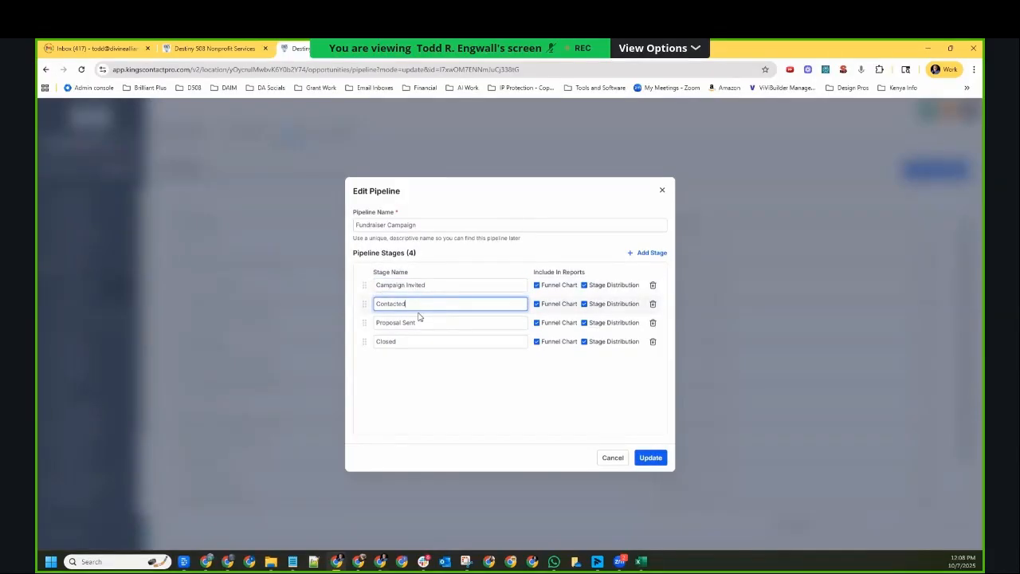
double_click(391, 304)
left_click(652, 253)
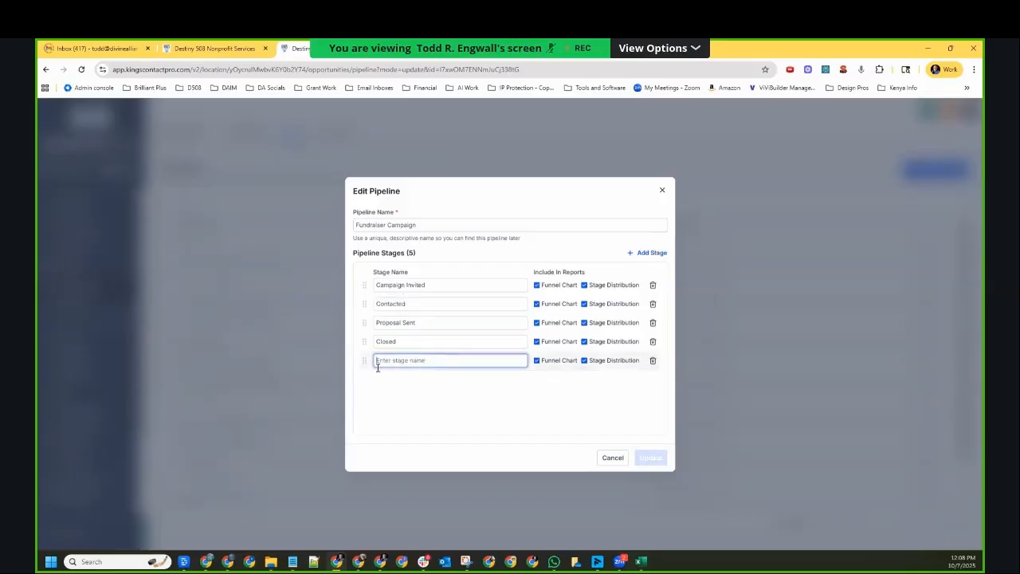
left_click_drag(378, 367, 372, 301)
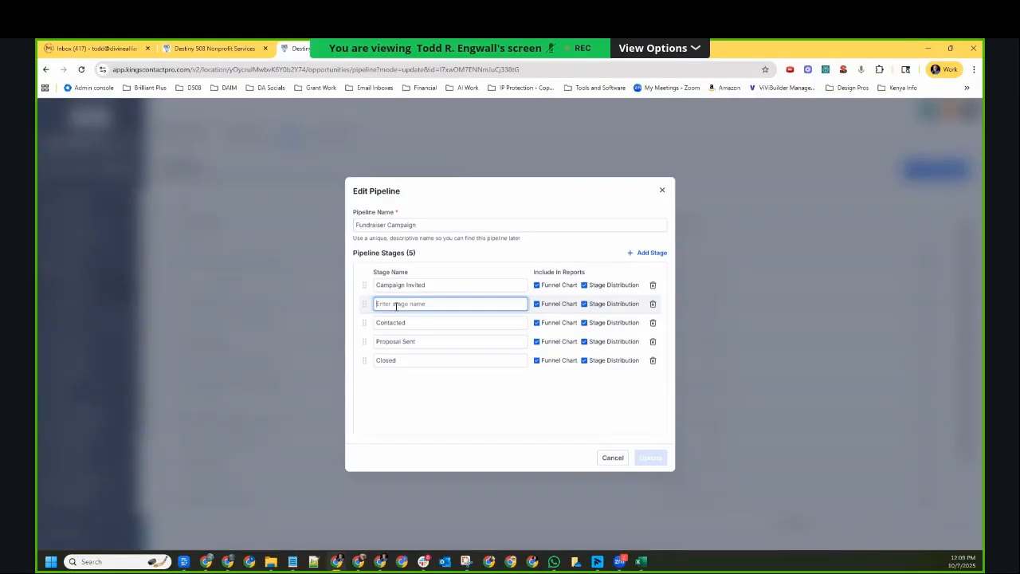
type("WAter i")
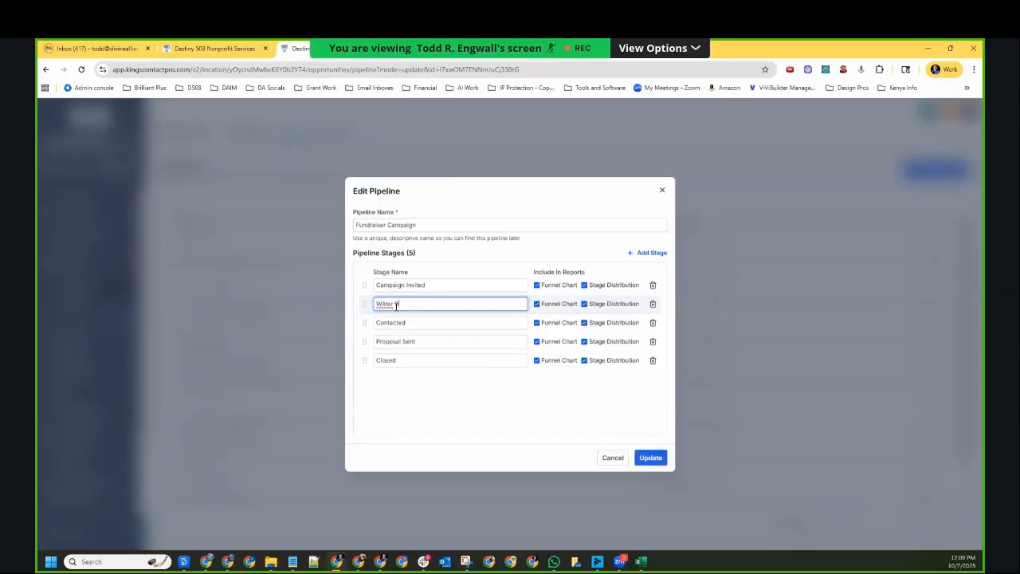
type("oll")
type("ing Campai")
type("gn Clo")
left_click(384, 306)
key("BackSpace")
type("a")
Rename the "Proposal Sent" stage as "8 Page Impact Brief Sent".
left_click(424, 323)
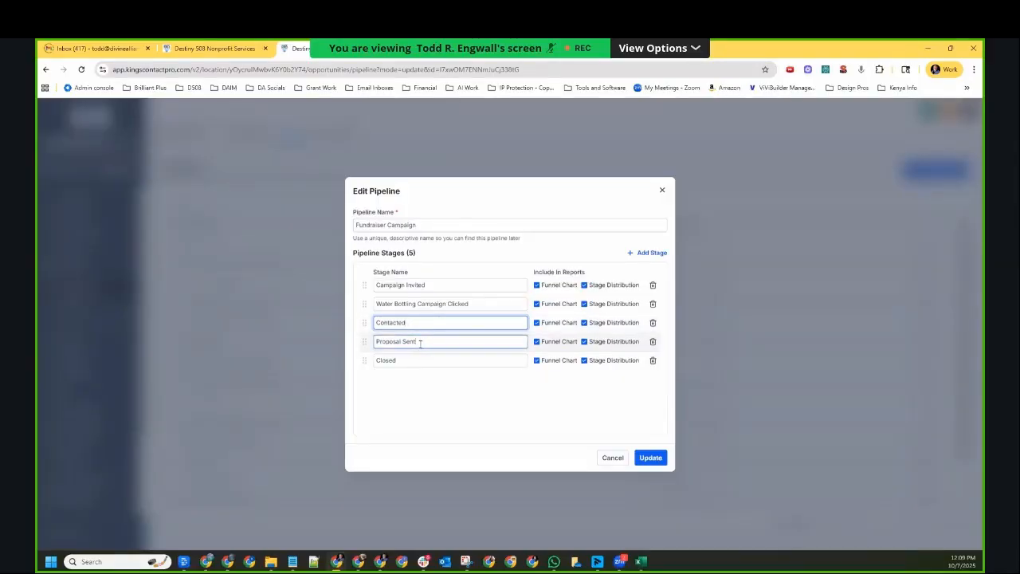
left_click_drag(420, 342, 377, 345)
left_click(385, 344)
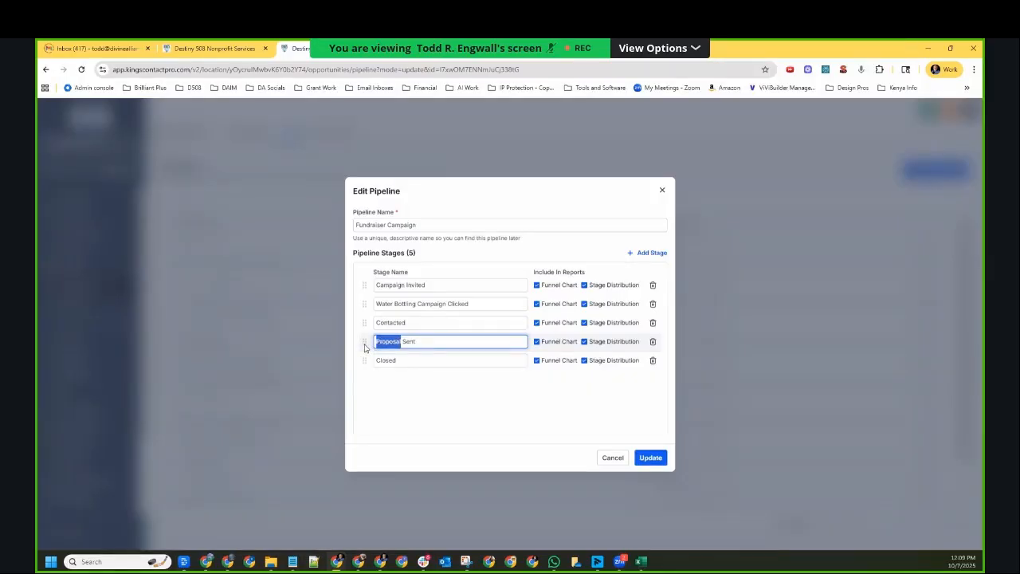
type("8 Pge Impact Brief")
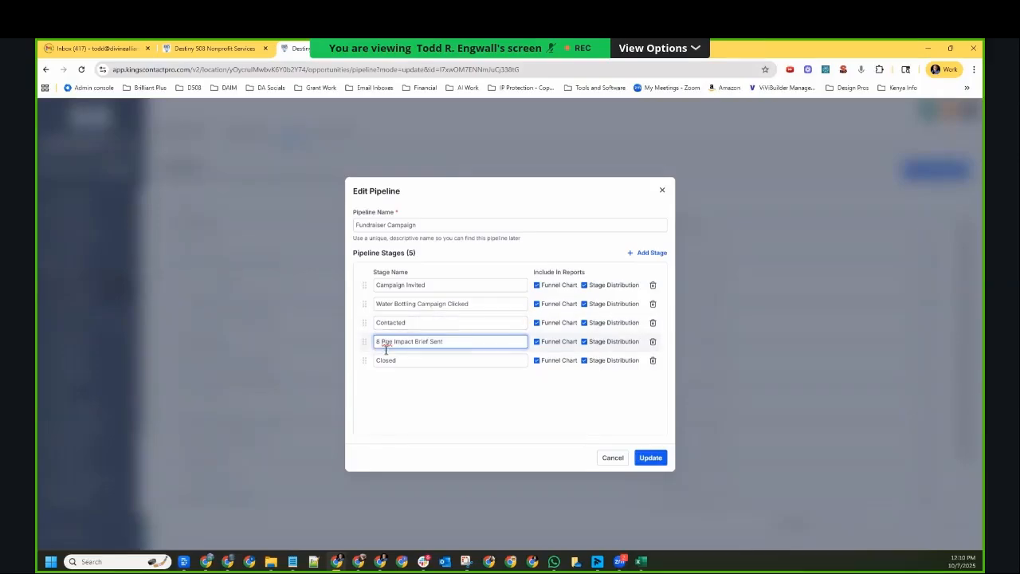
type("a")
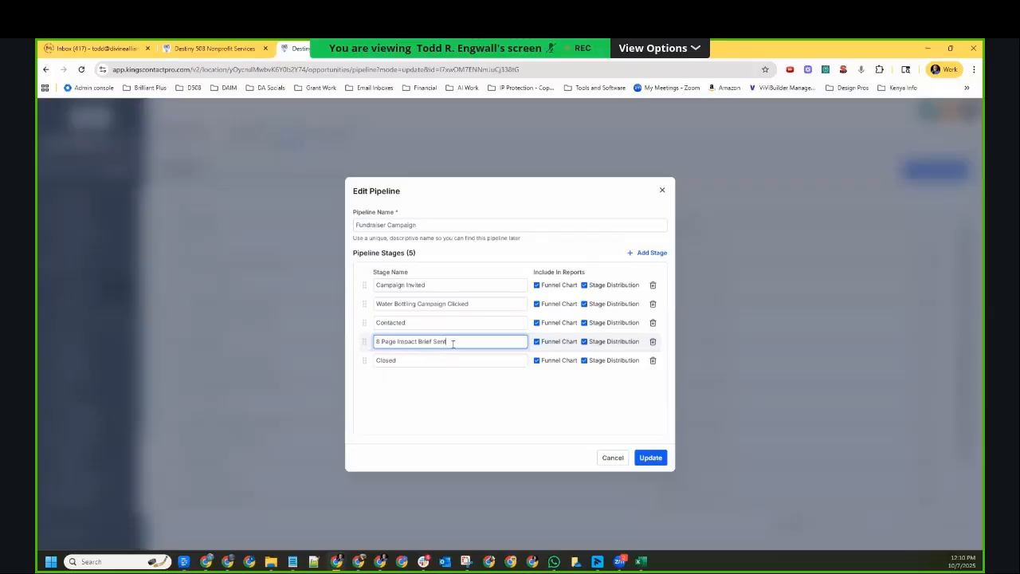
left_click(438, 322)
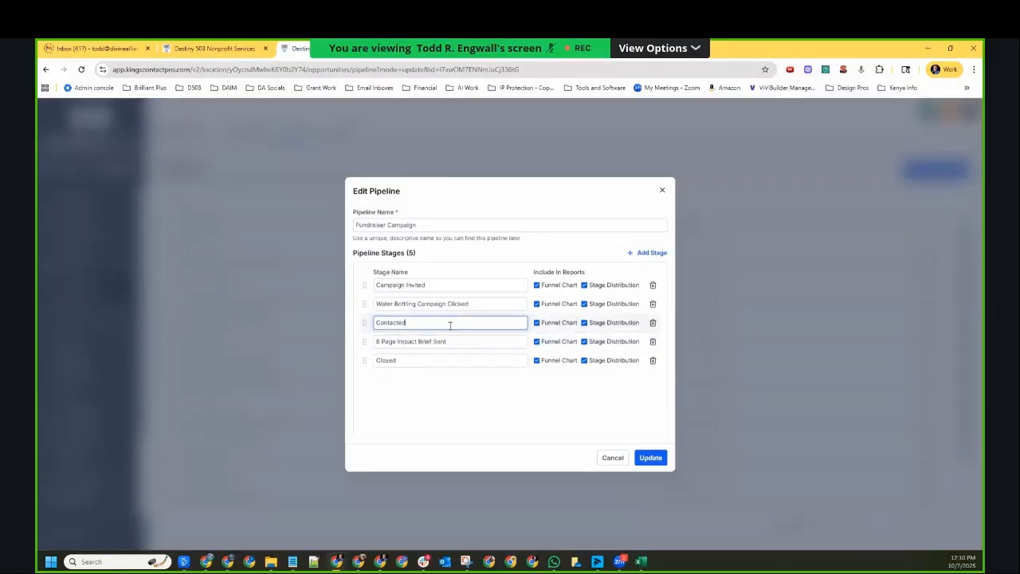
left_click(448, 340)
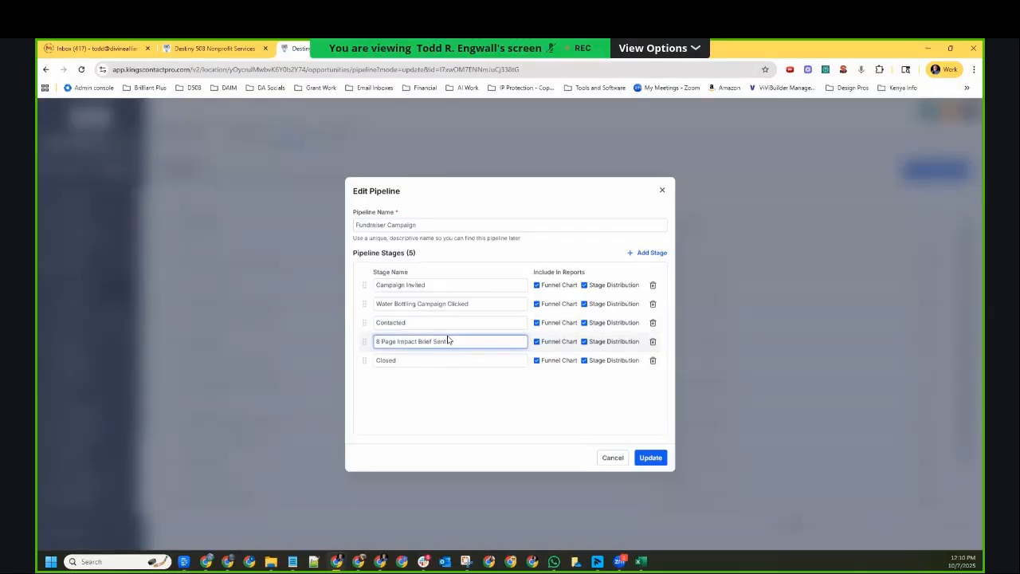
Rename the "Closed" stage as "Donation Made" and save the pipeline.
double_click(411, 362)
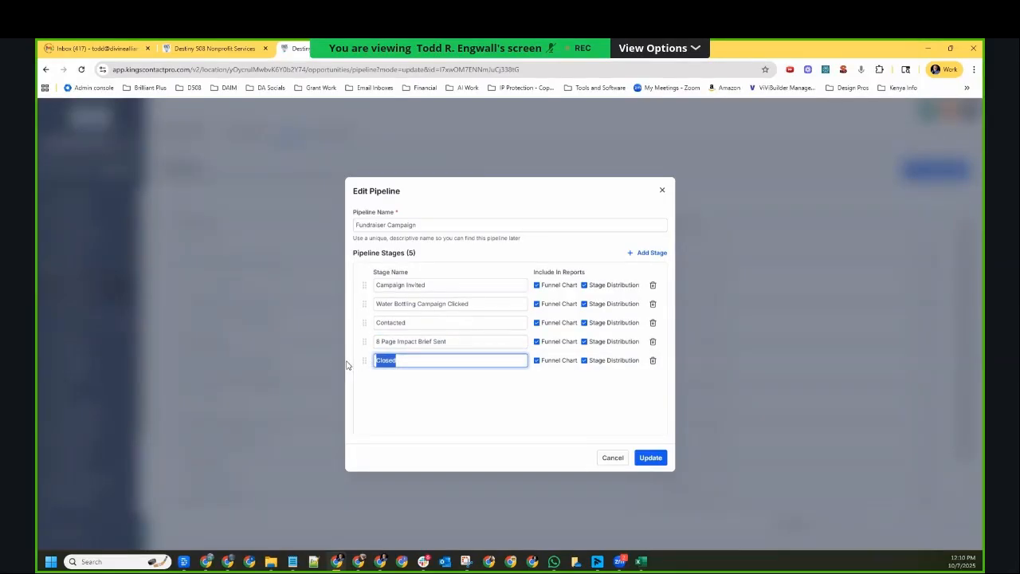
type("Donation Made")
left_click(405, 380)
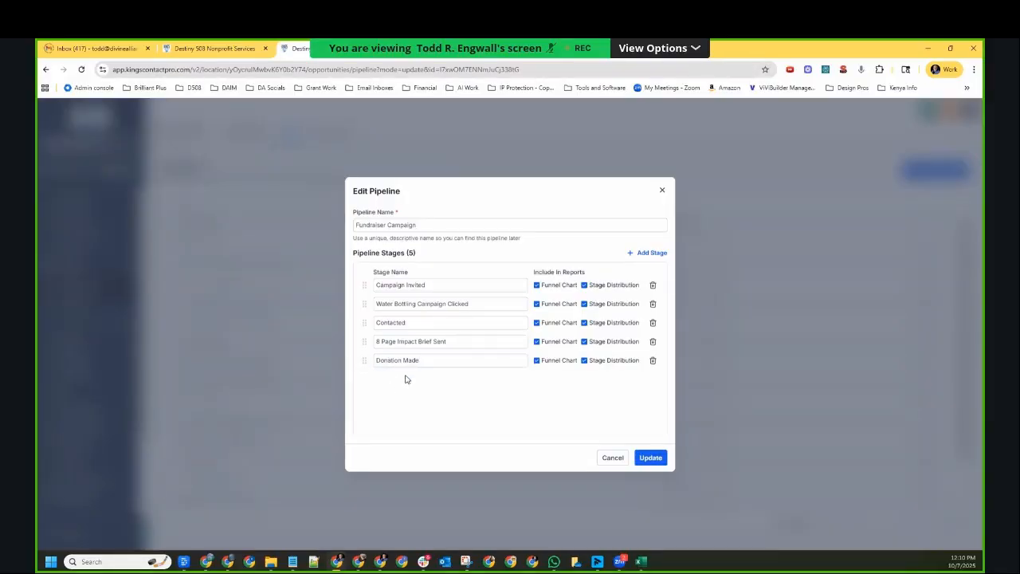
left_click(646, 458)
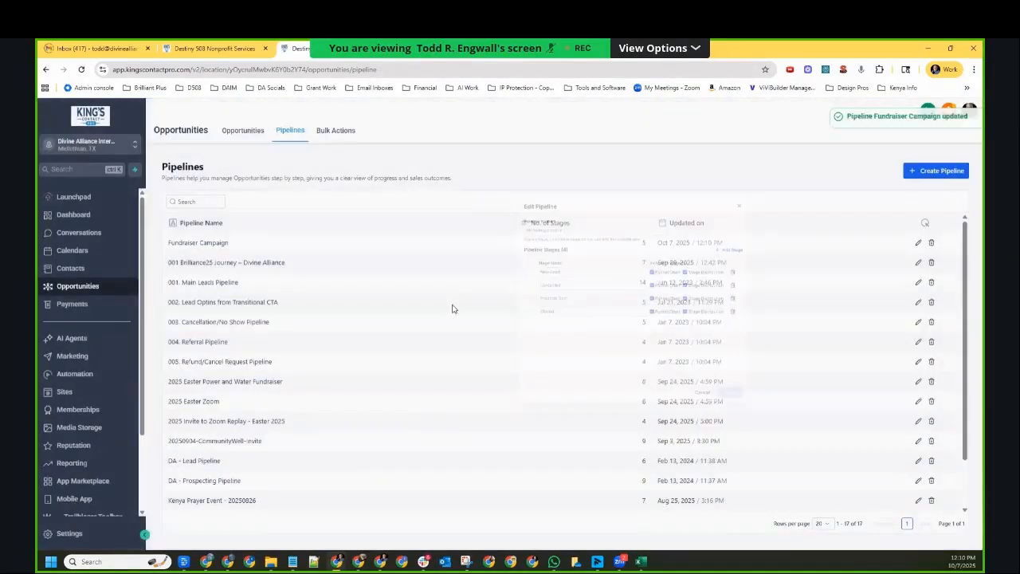
Reopen the Fundraiser Campaign pipeline, rename its first stage as "Campaign Invited by email", and save the update.
left_click(919, 243)
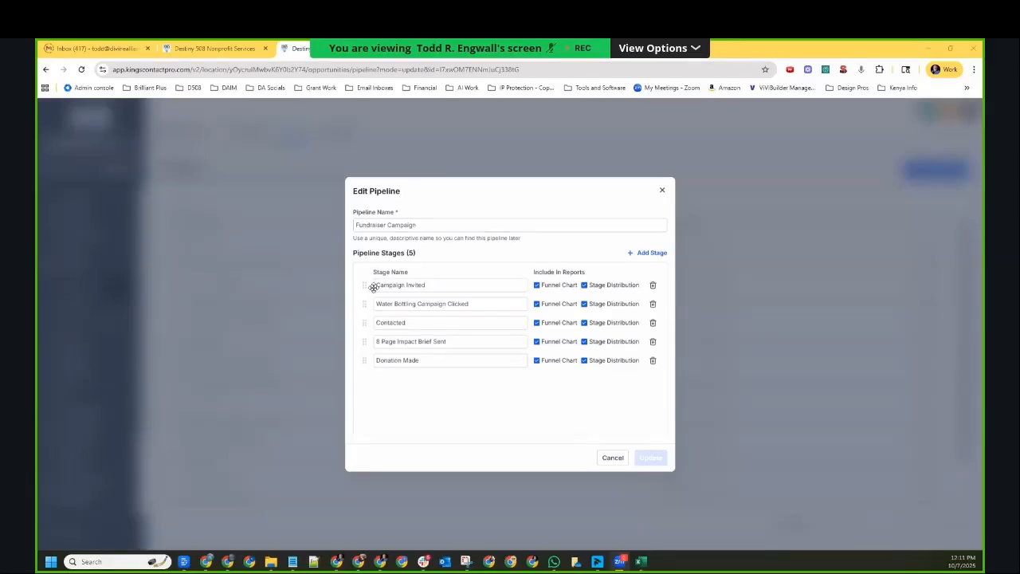
left_click(428, 286)
type("By")
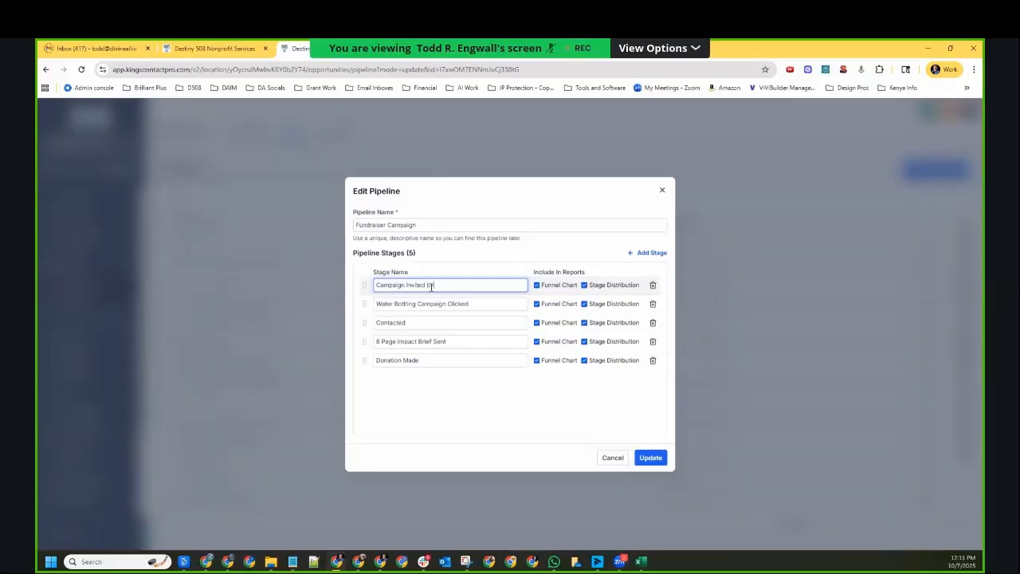
type(" email")
left_click(437, 306)
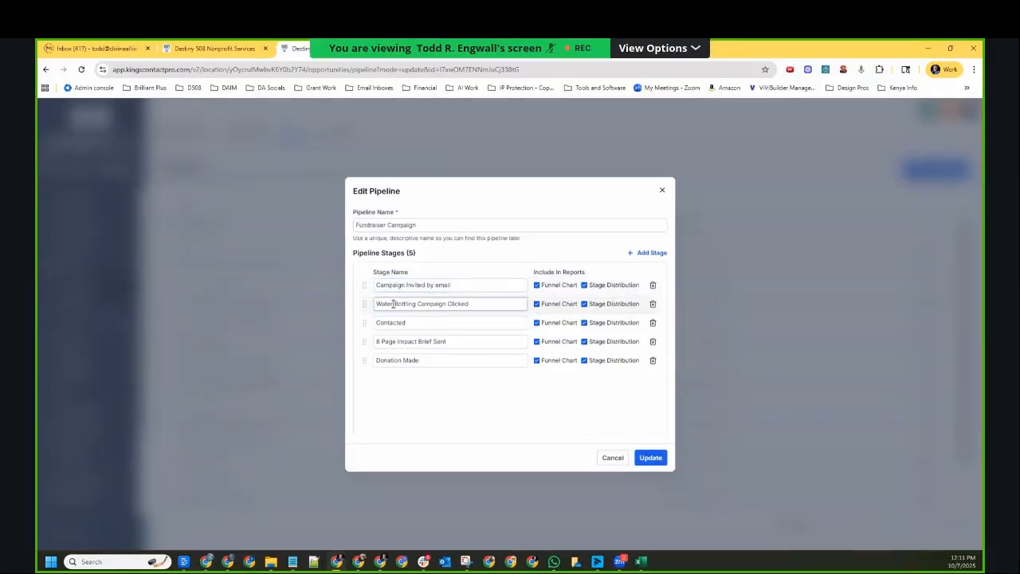
left_click(494, 283)
left_click(404, 322)
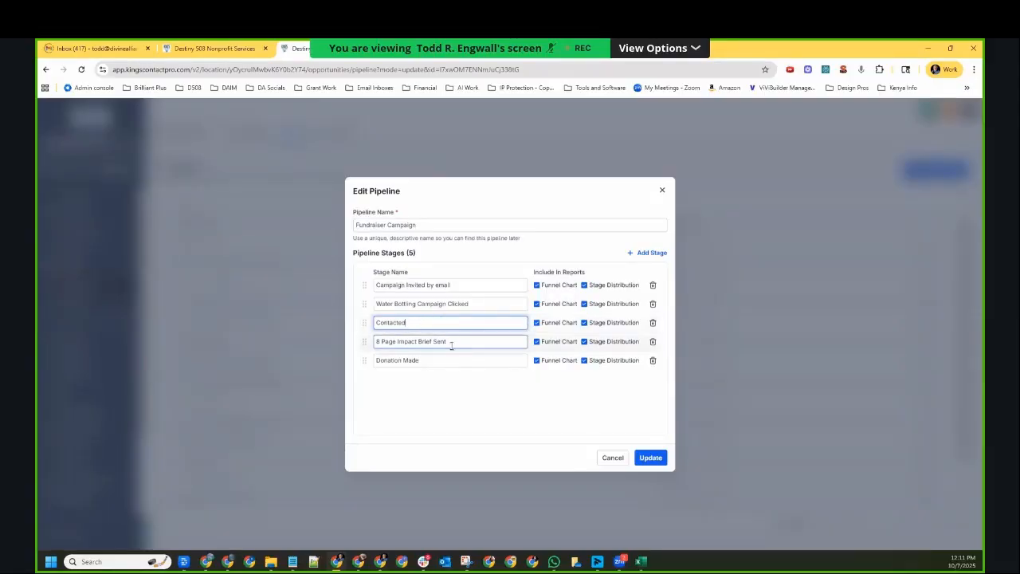
left_click(399, 348)
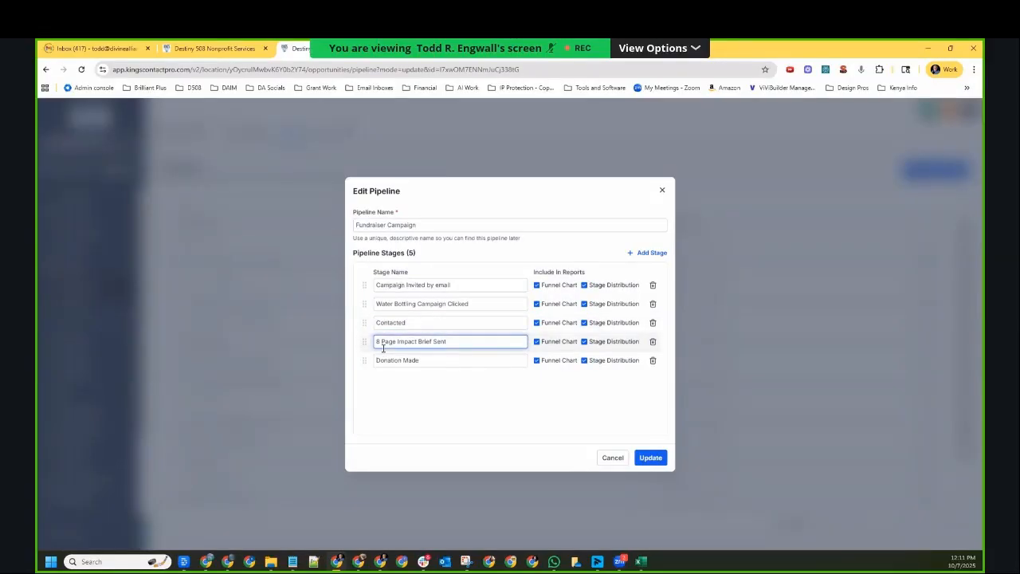
left_click(444, 361)
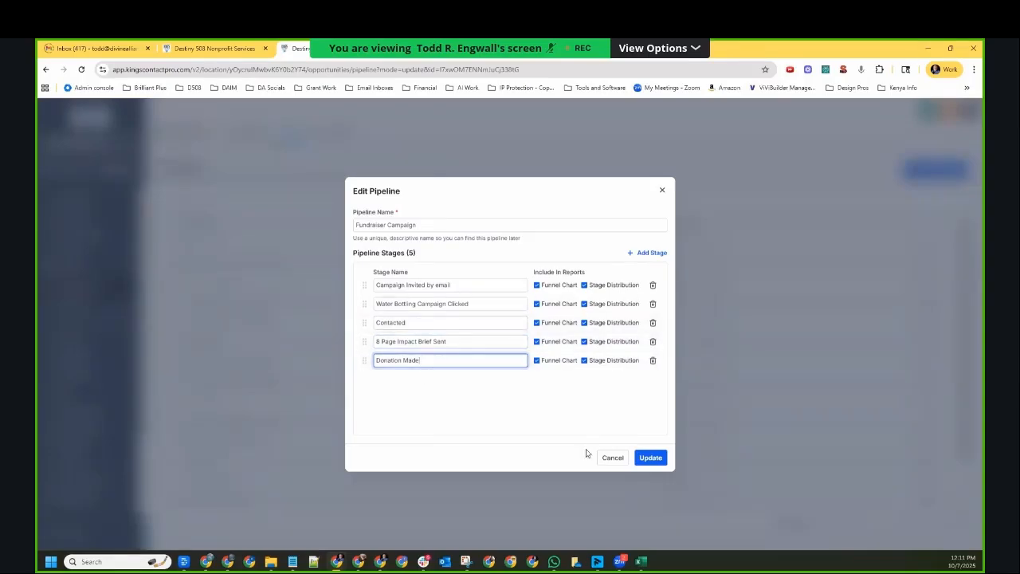
left_click(652, 461)
left_click(648, 460)
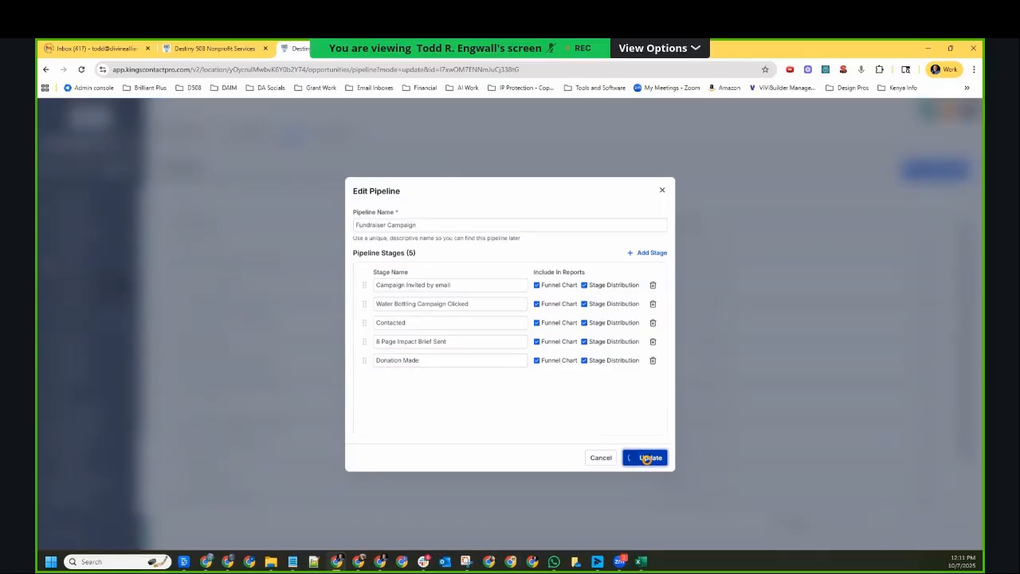
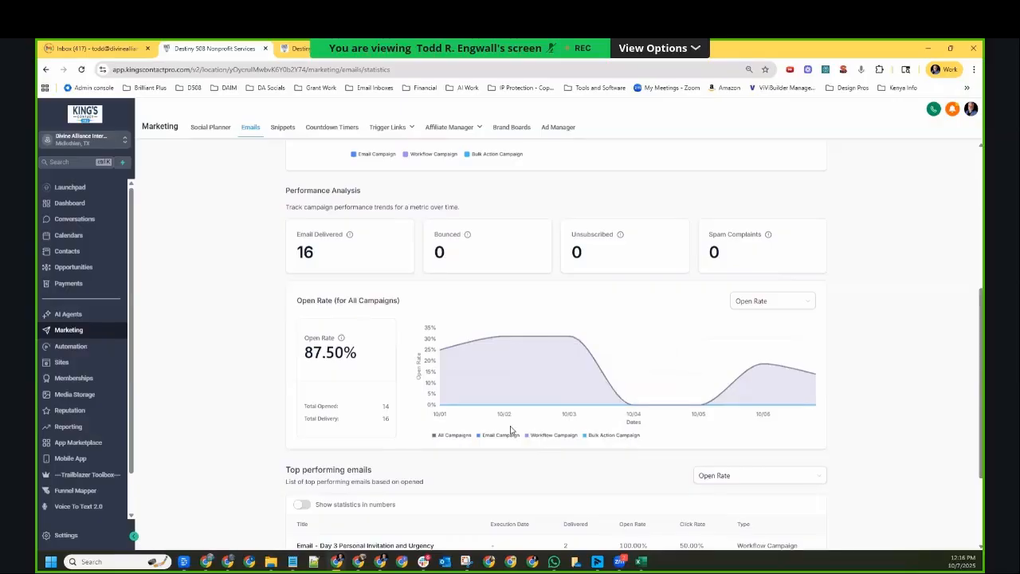
Review the top performing emails and the engagement summary in the email marketing statistics.
scroll(423, 434, "down", 3)
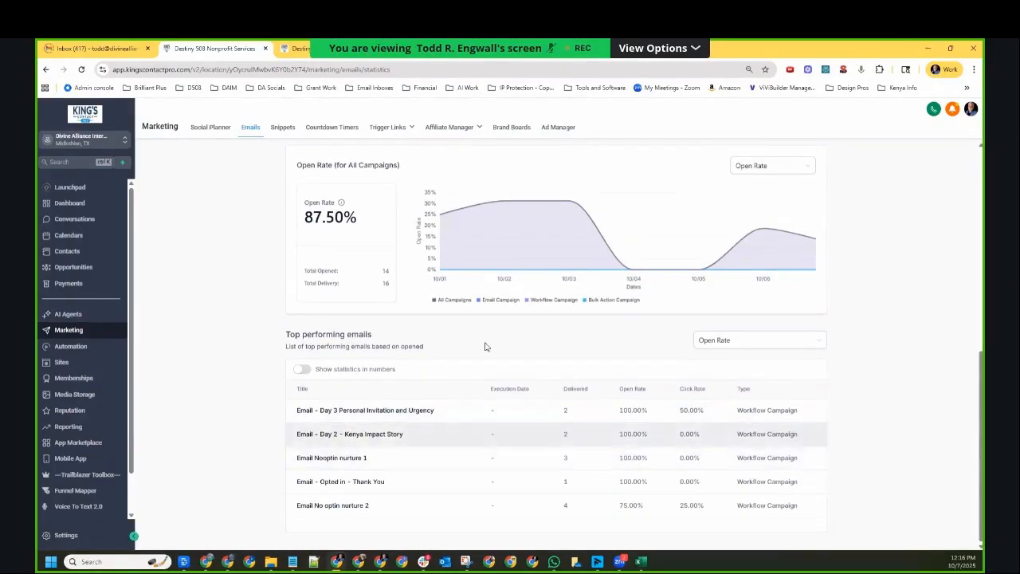
scroll(559, 319, "up", 7)
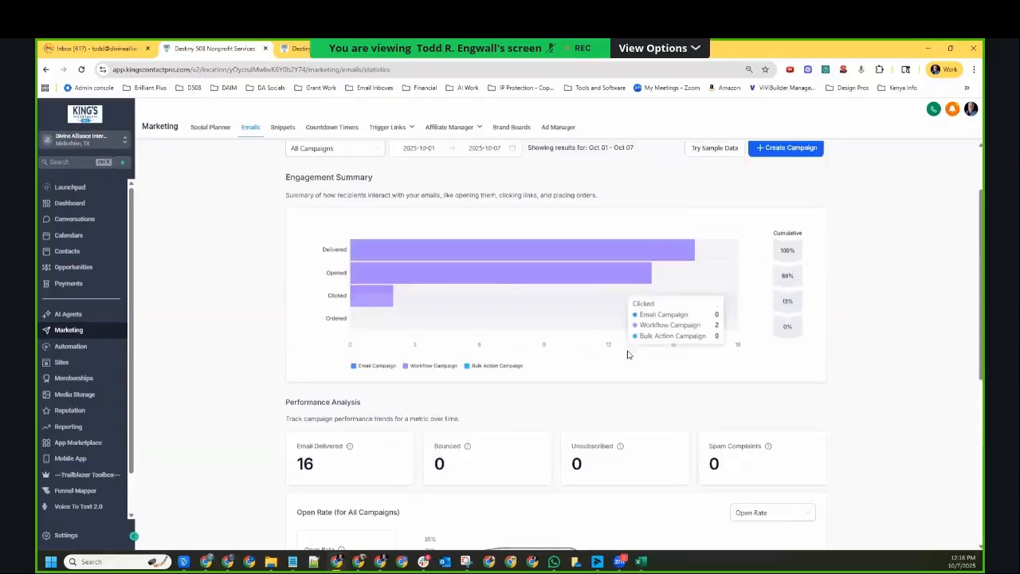
Open the email templates and look through the Affiliate Promos and Cause Marketing folder.
scroll(614, 295, "up", 2)
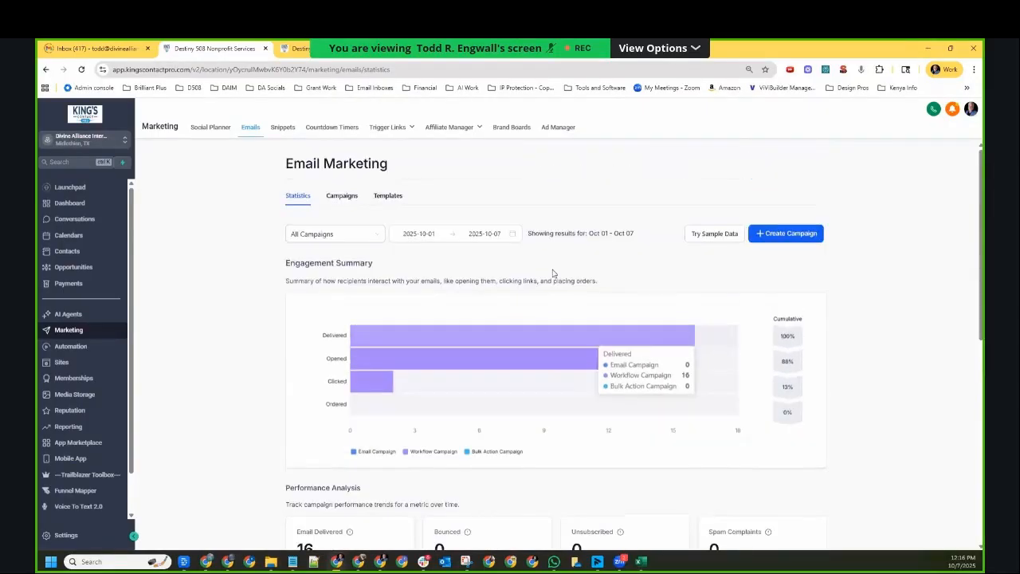
left_click(390, 199)
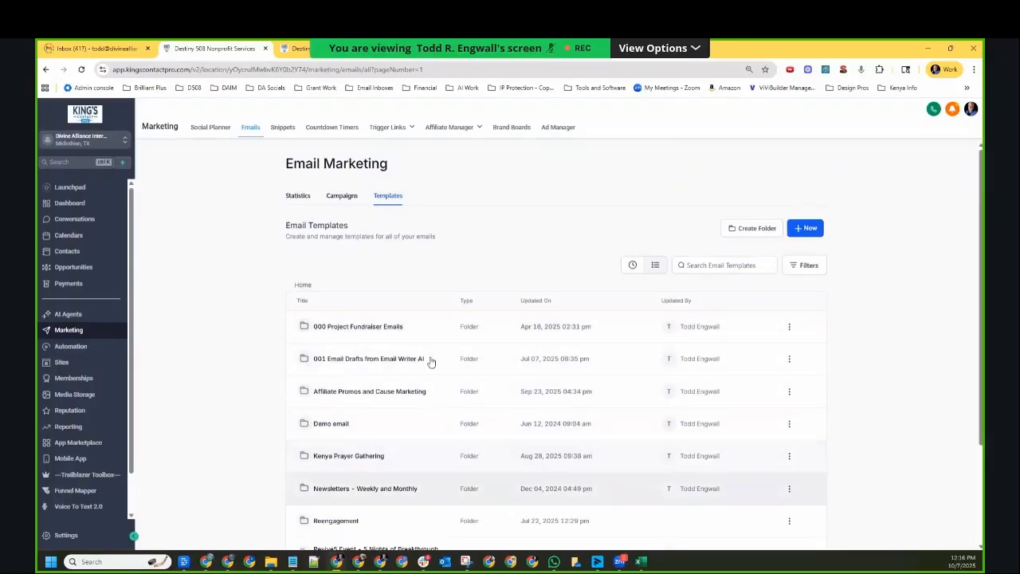
left_click(342, 399)
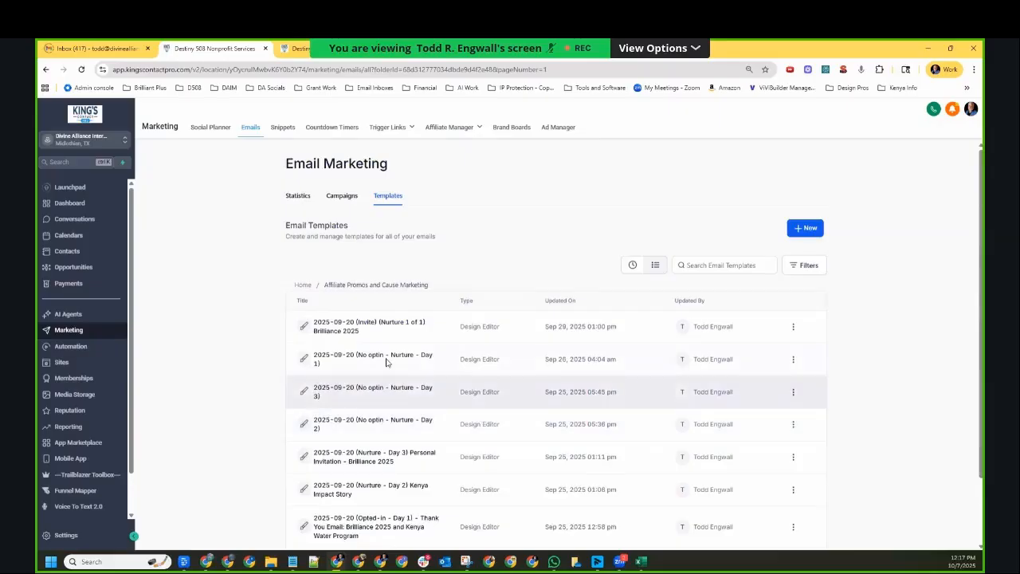
scroll(386, 375, "down", 1)
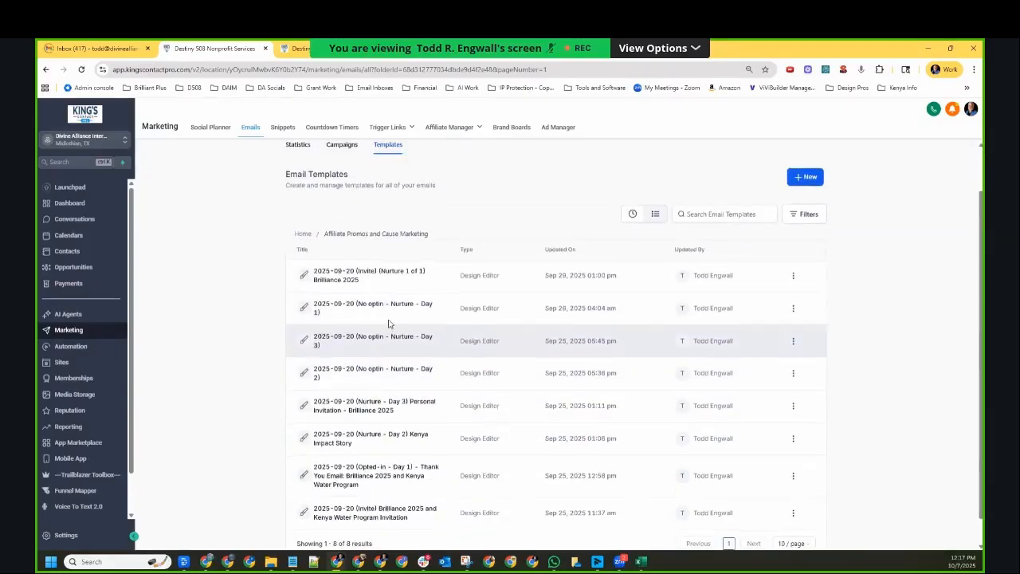
scroll(417, 307, "down", 1)
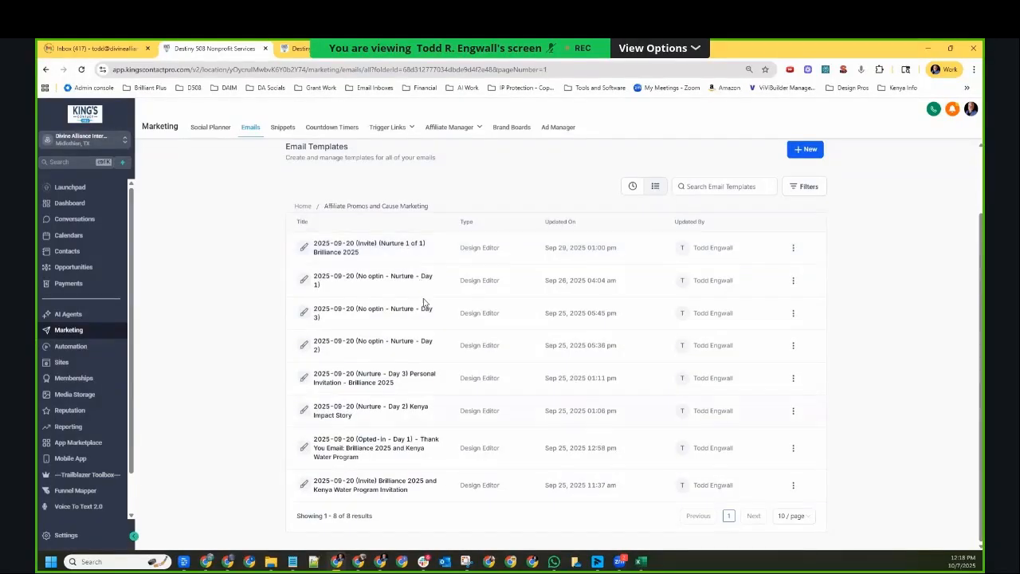
Open the "2025-09-20 (Invite) Brilliance 2025 and Kenya Water Program Invitation" template and enlarge the page to 125%.
left_click(379, 488)
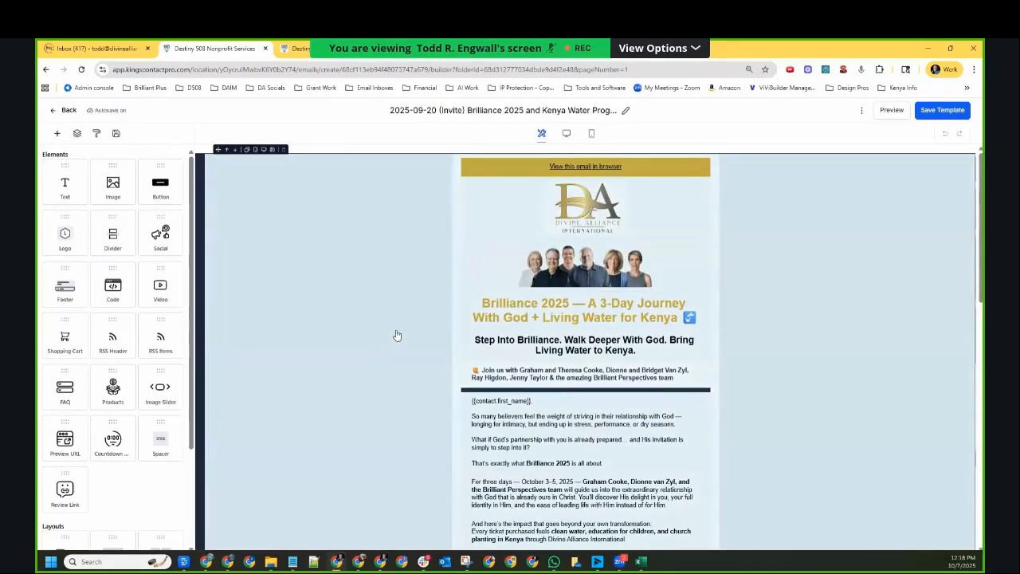
key("ctrl+plus")
key("ctrl+plus")
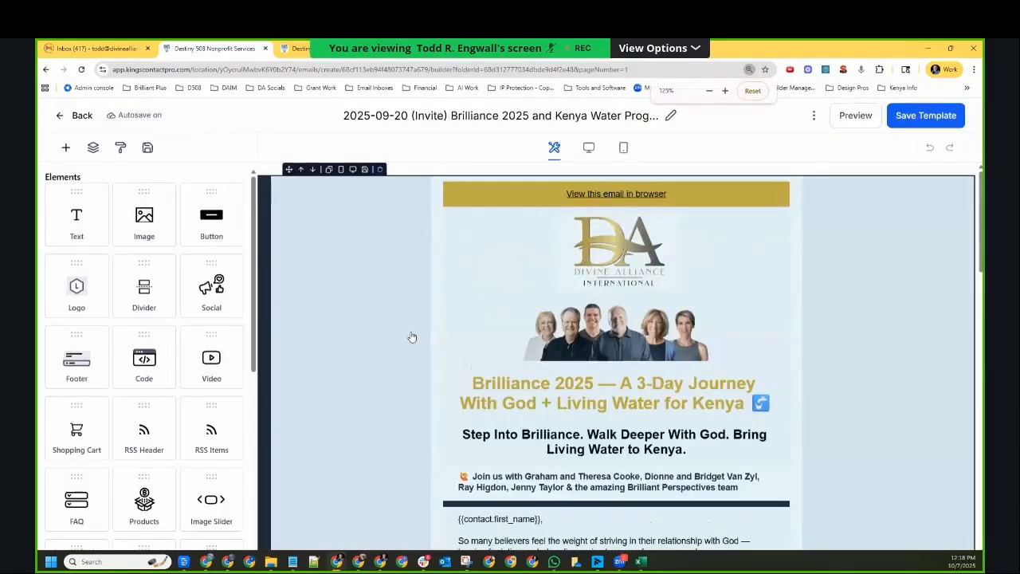
Examine the invitation email's title, subtitle and speaker line above the greeting.
scroll(406, 335, "down", 3)
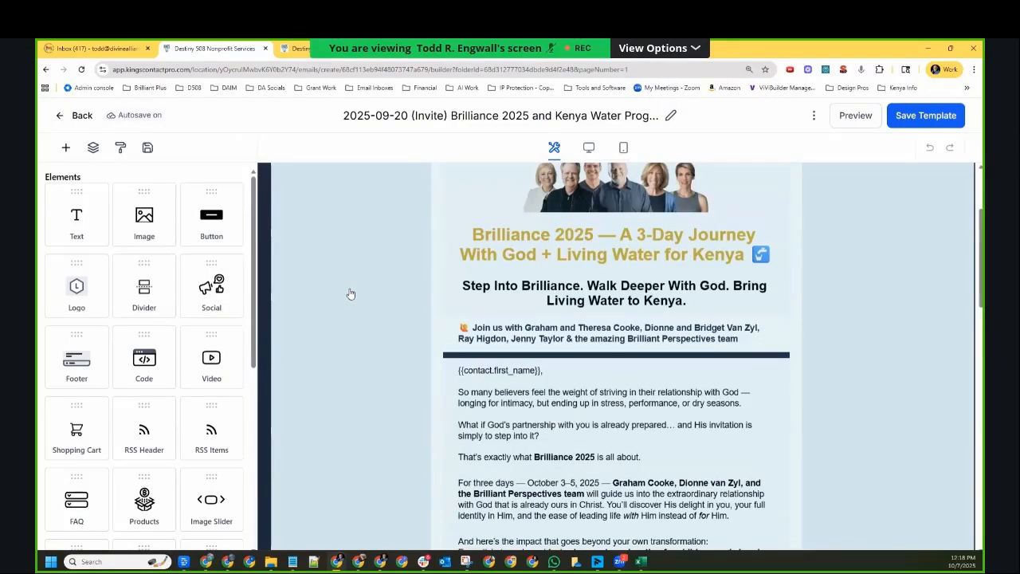
left_click(651, 341)
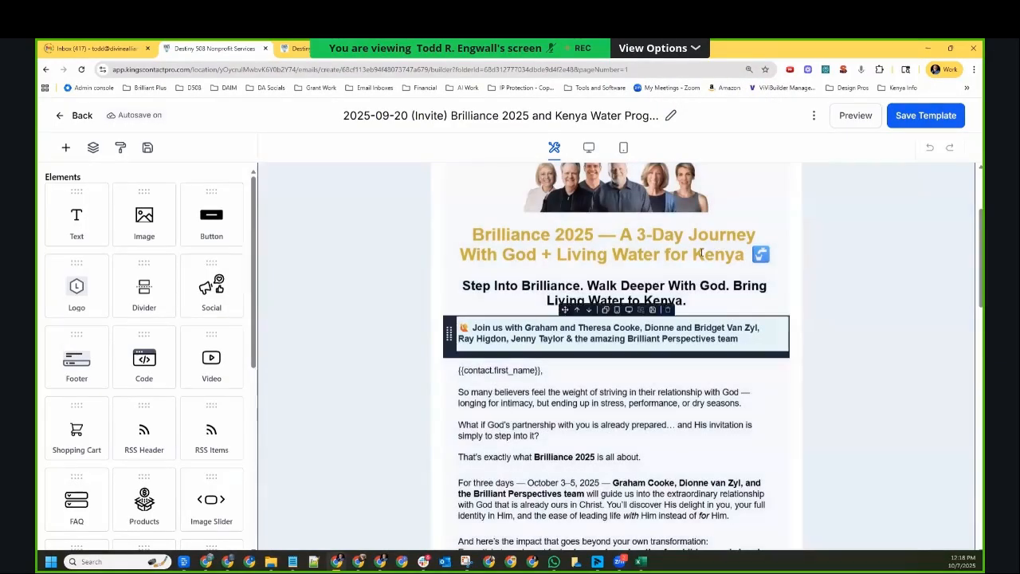
left_click(641, 260)
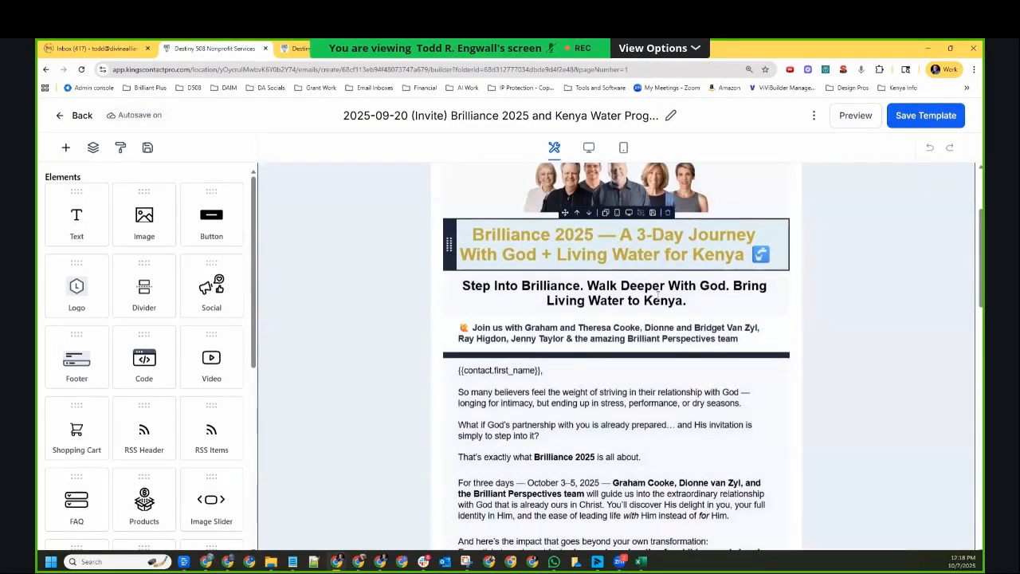
left_click(657, 294)
left_click(843, 260)
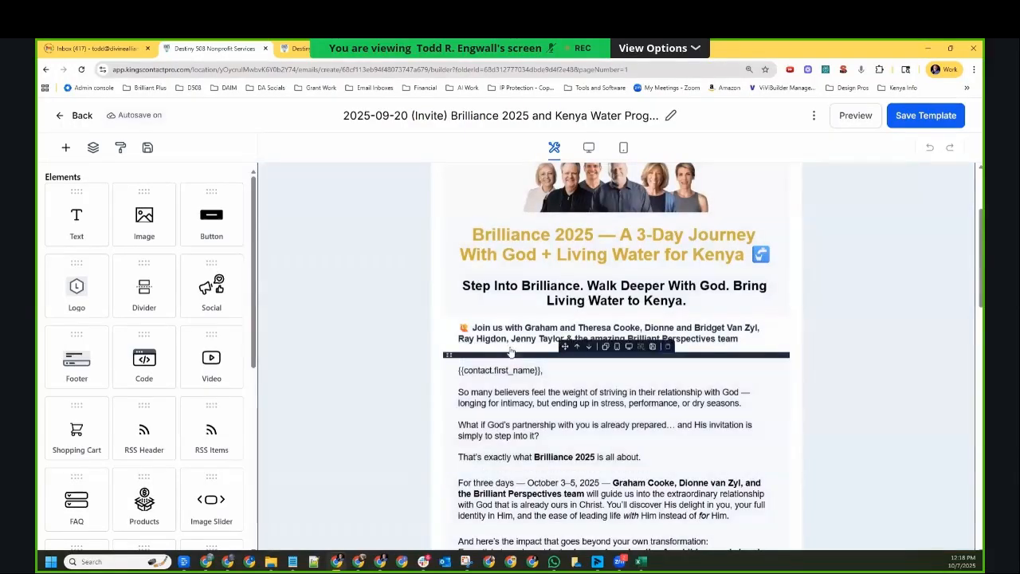
left_click(498, 346)
scroll(498, 346, "down", 2)
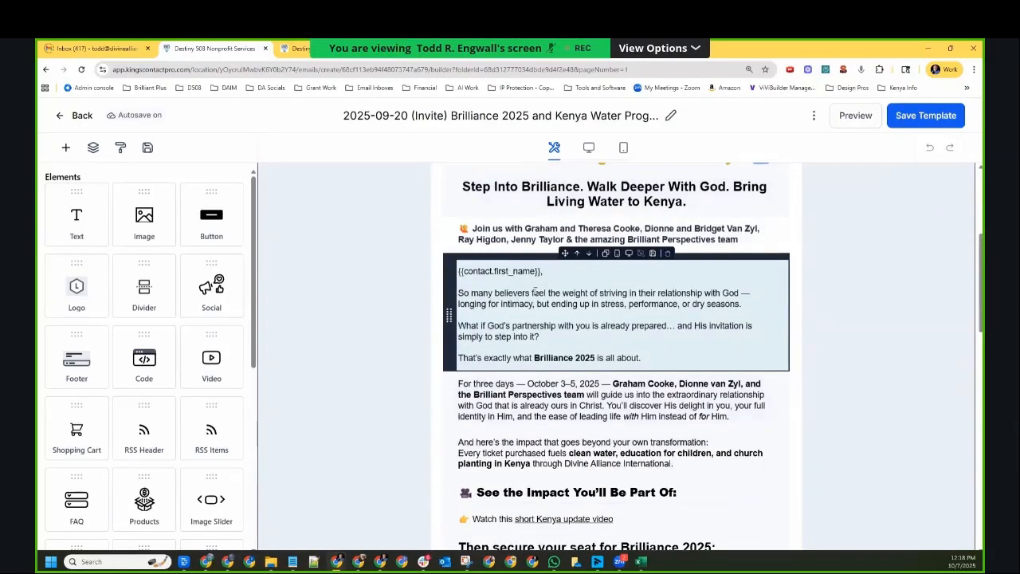
Open the greeting text block and highlight its {{contact.first_name}} personalization placeholder.
left_click(551, 284)
left_click(527, 272)
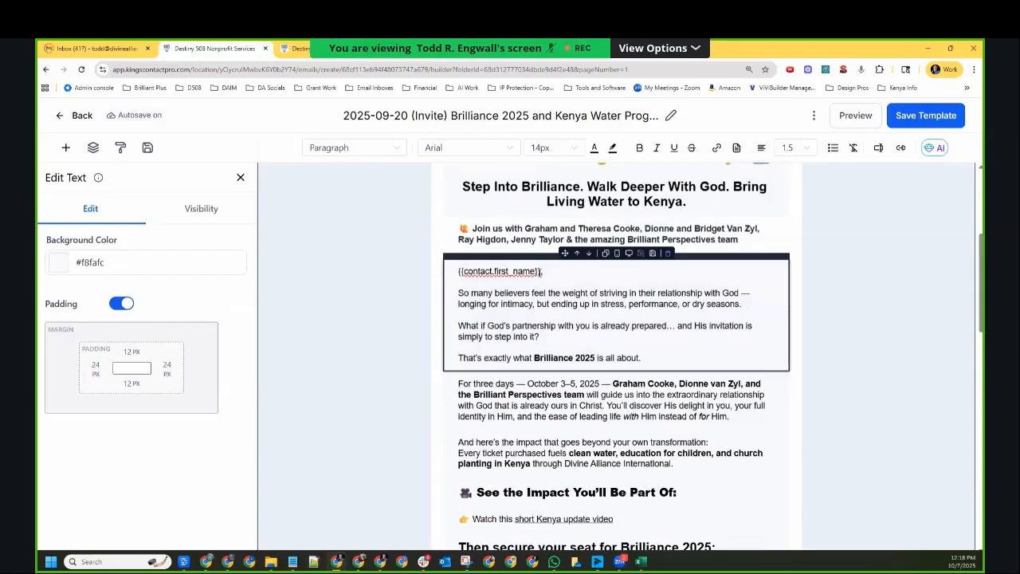
left_click_drag(544, 272, 463, 272)
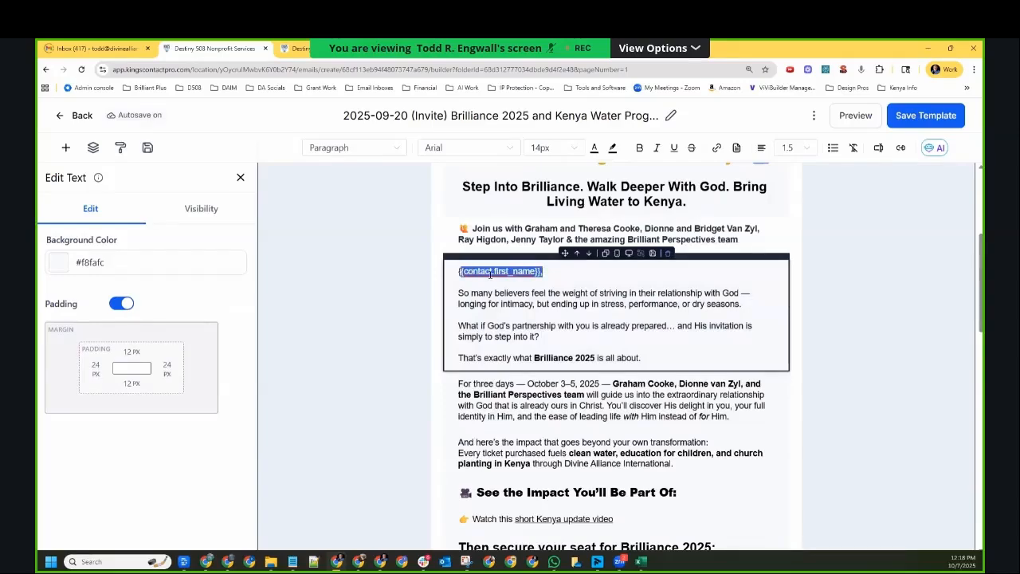
left_click(532, 307)
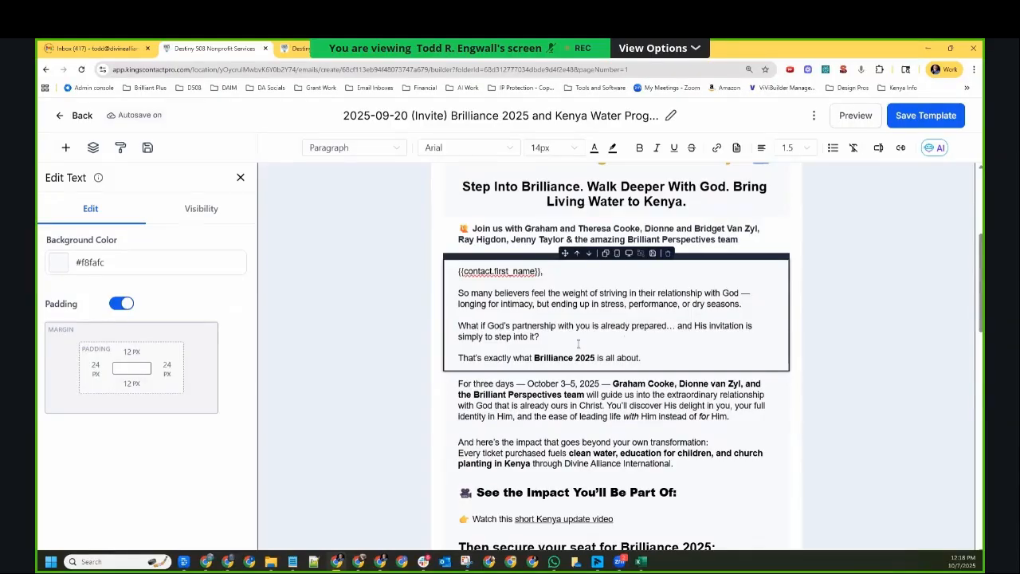
Highlight the start of the event date and the impact paragraph about every ticket purchased in the email body.
scroll(556, 340, "down", 3)
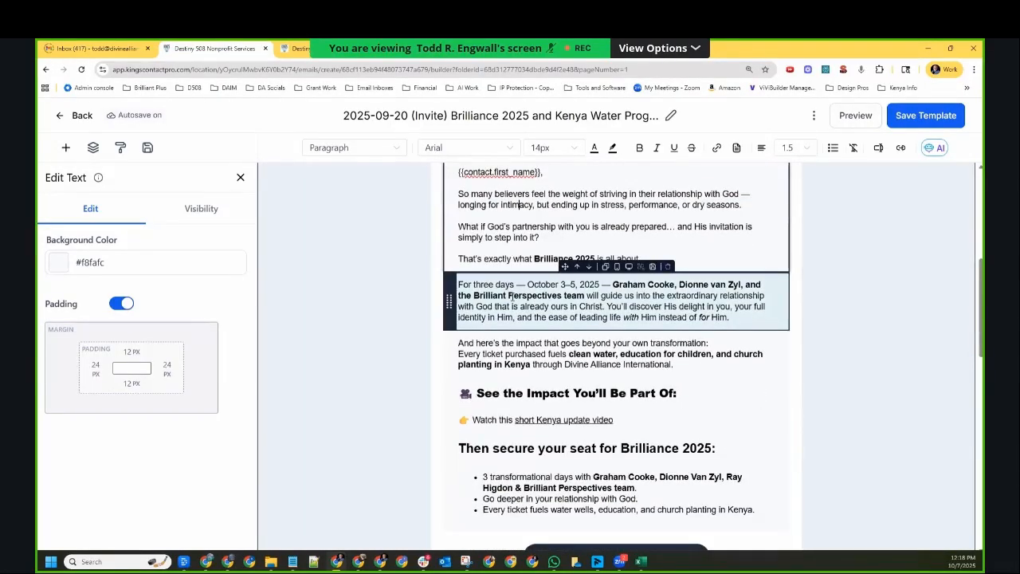
left_click_drag(528, 284, 550, 285)
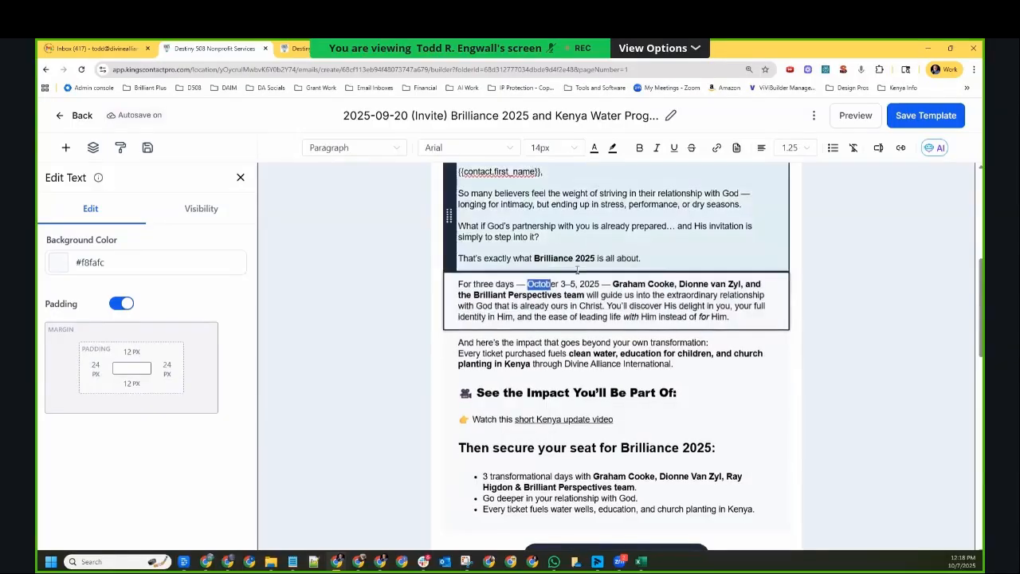
scroll(513, 253, "down", 3)
left_click_drag(503, 244, 697, 248)
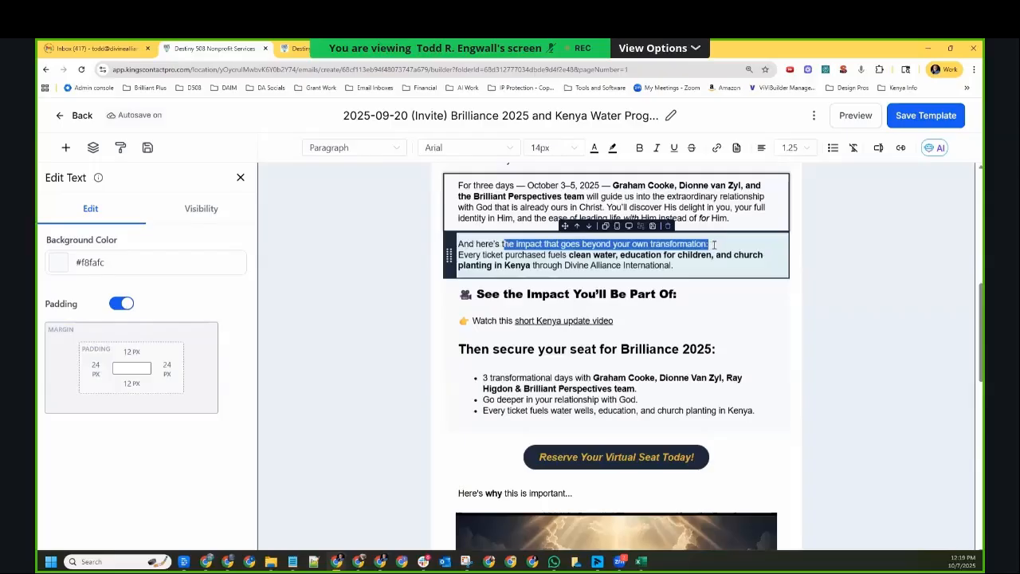
mouse_move(716, 244)
left_mouse_down()
mouse_move(533, 266)
mouse_move(520, 256)
mouse_move(703, 255)
left_mouse_up()
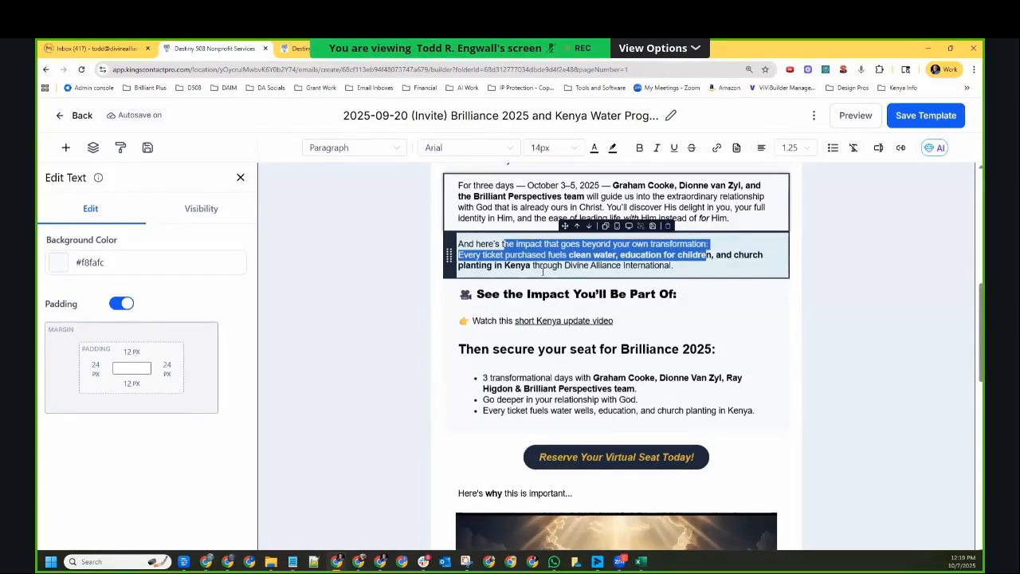
mouse_move(543, 272)
left_mouse_down()
mouse_move(526, 270)
mouse_move(682, 269)
mouse_move(677, 279)
left_mouse_up()
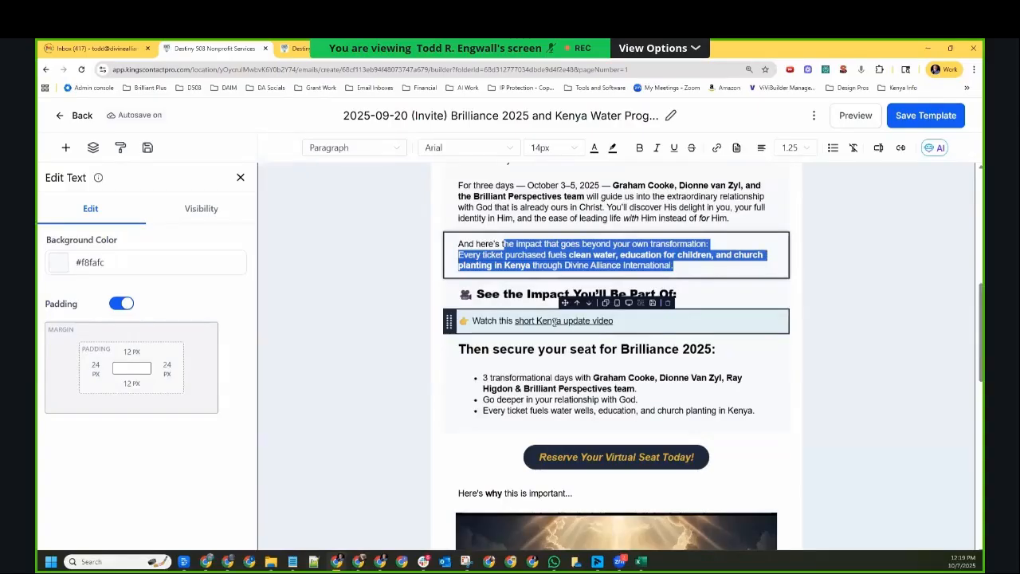
Inspect the link settings of the "short Kenya update video" text and close them without changes.
double_click(571, 321)
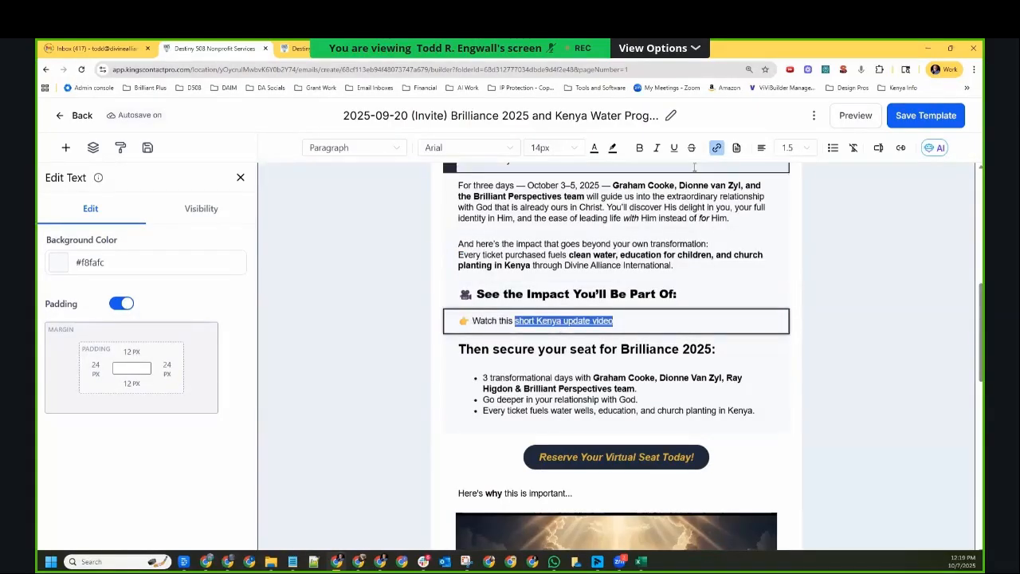
left_click(715, 149)
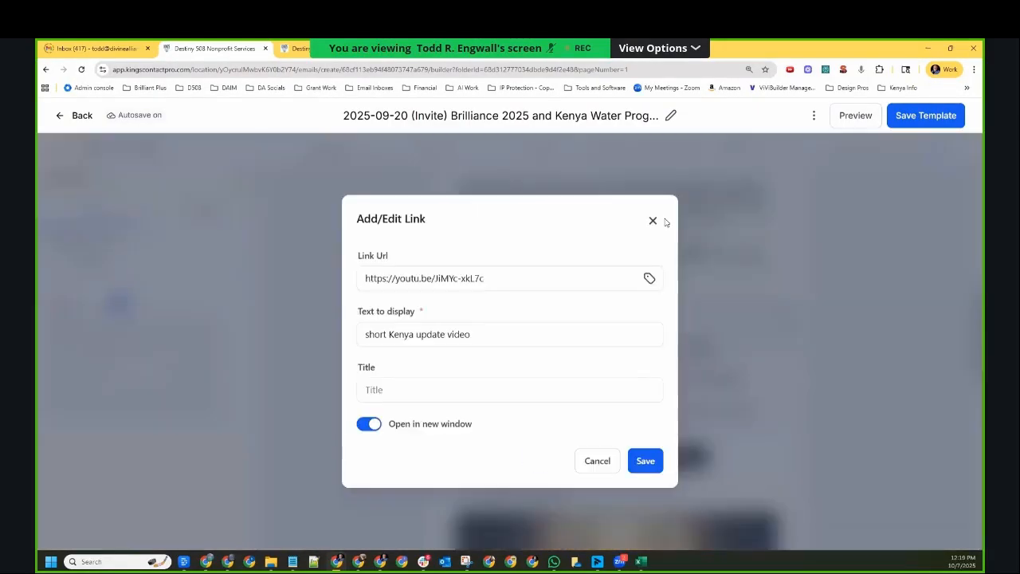
left_click(498, 281)
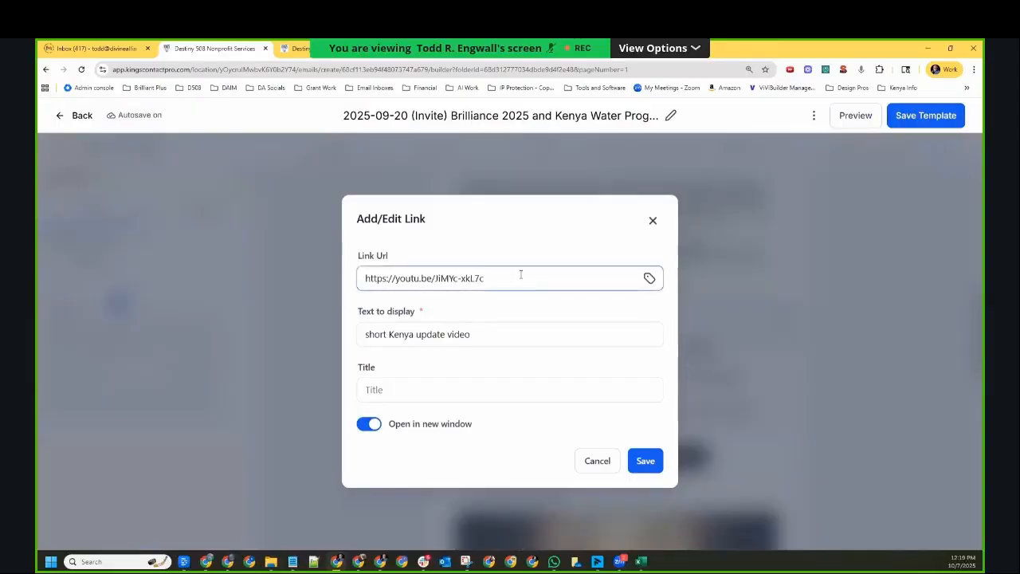
left_click(651, 227)
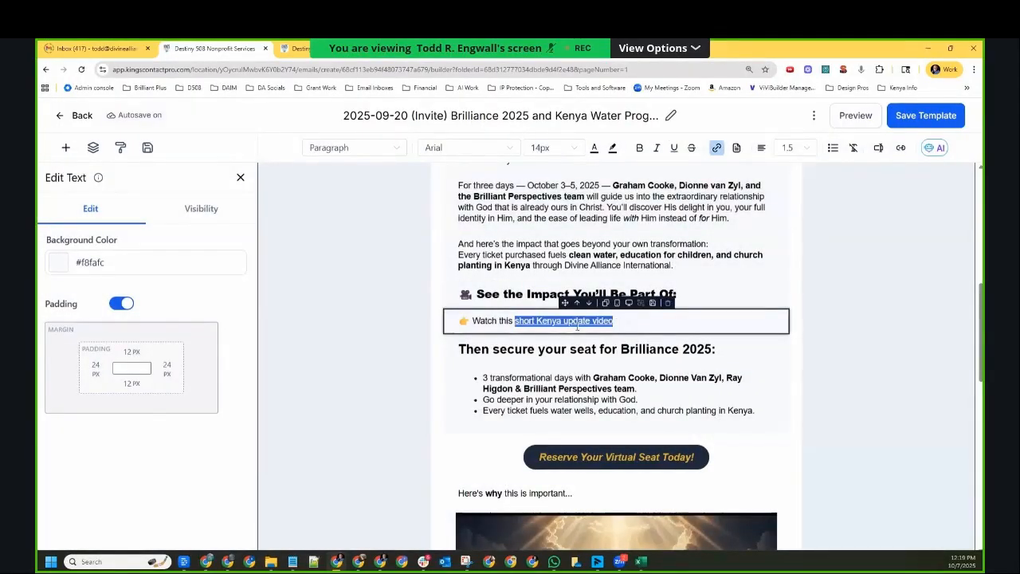
Copy the URL of the "short Kenya update video" link and view the video in a new browser tab, skipping the ad.
left_click(717, 148)
left_click_drag(487, 279, 351, 282)
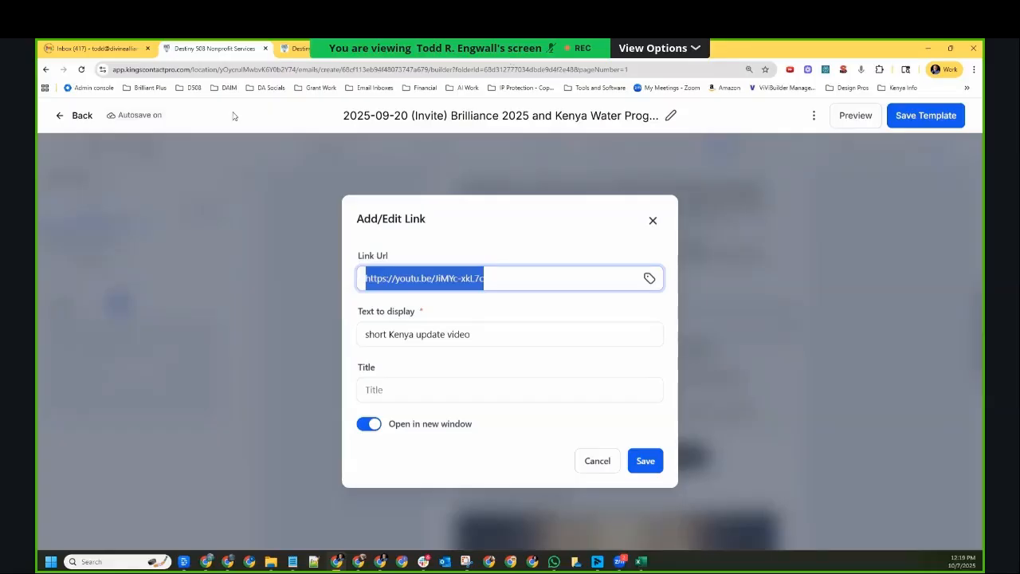
key("ctrl+c")
key("ctrl+t")
key("ctrl+v")
key("Return")
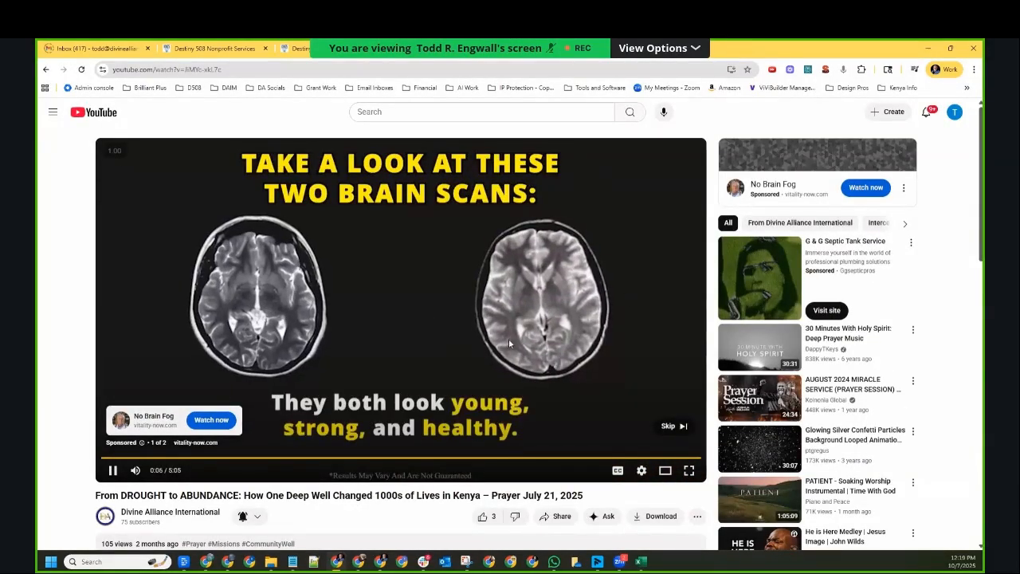
left_click(670, 426)
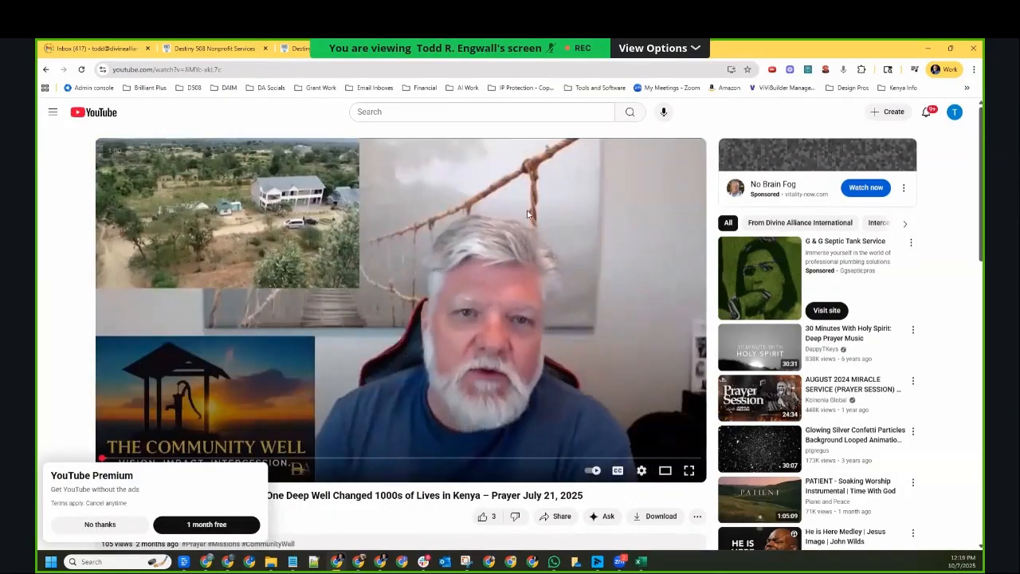
left_click(569, 202)
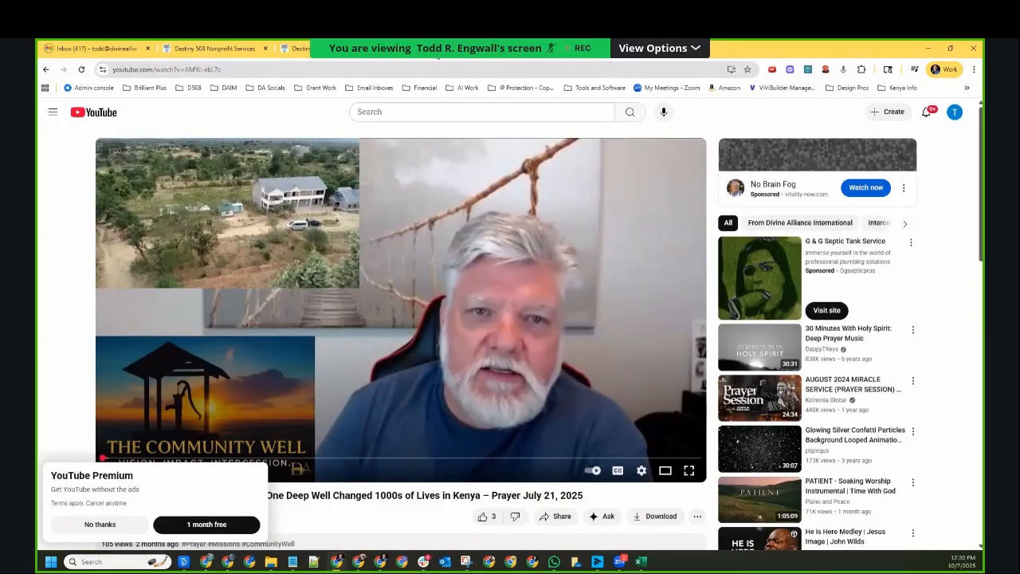
Return to the invitation email template and cancel the link editing.
left_click(199, 48)
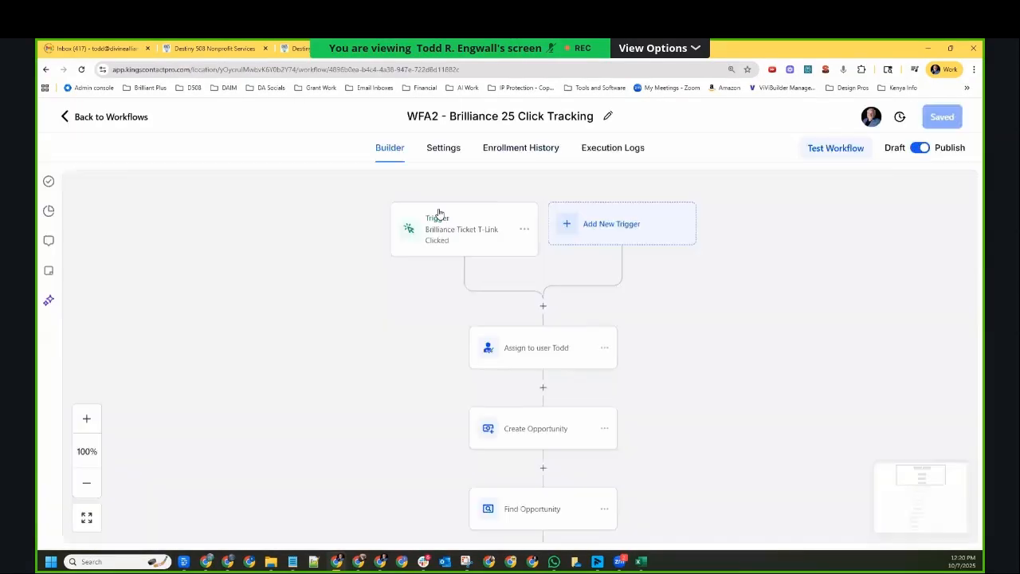
left_click(197, 48)
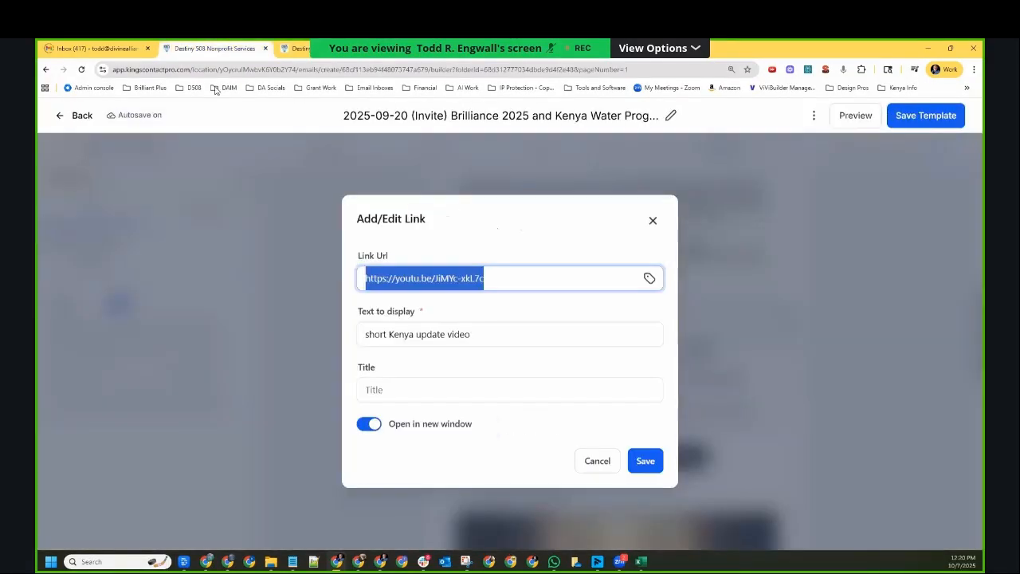
left_click(596, 465)
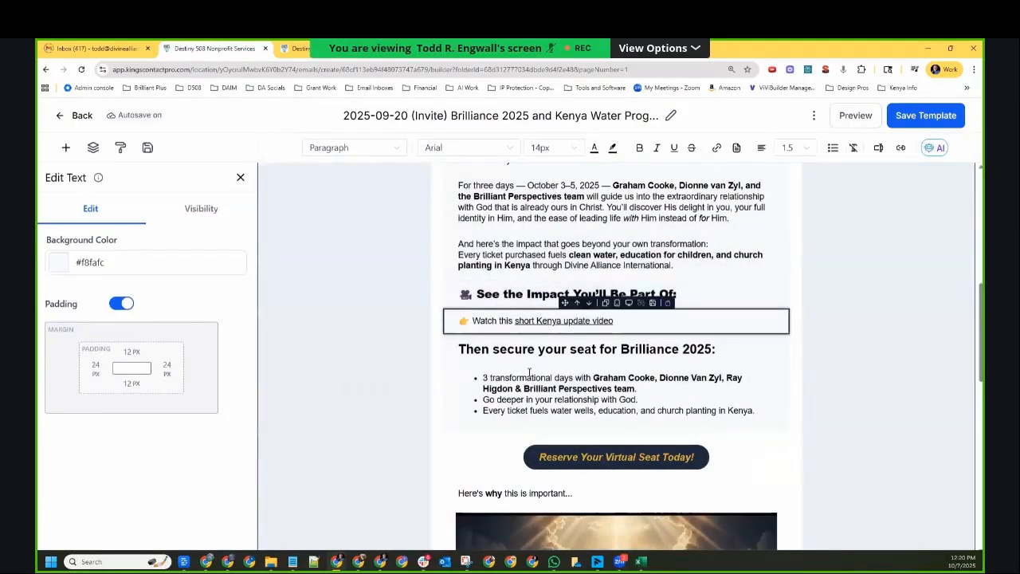
Examine the "See the Impact You'll Be Part Of" and "Then secure your seat for Brilliance 2025" sections of the email.
left_click(507, 351)
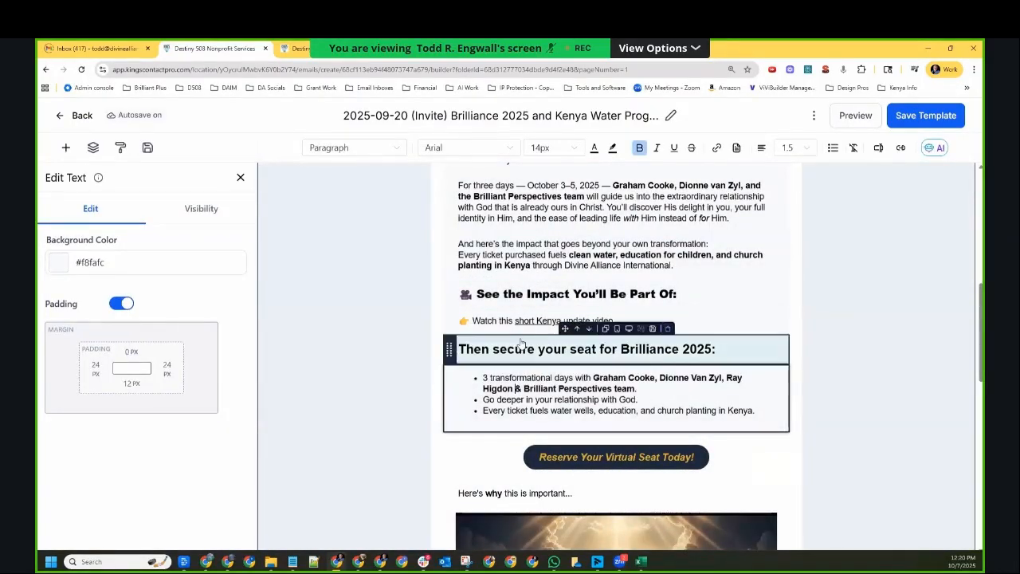
left_click(522, 301)
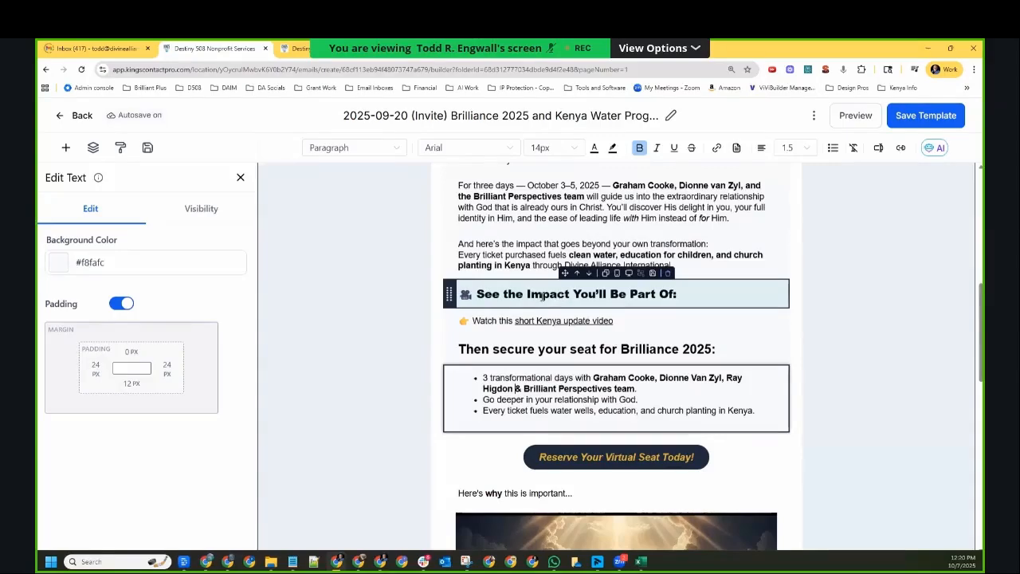
left_click(539, 319)
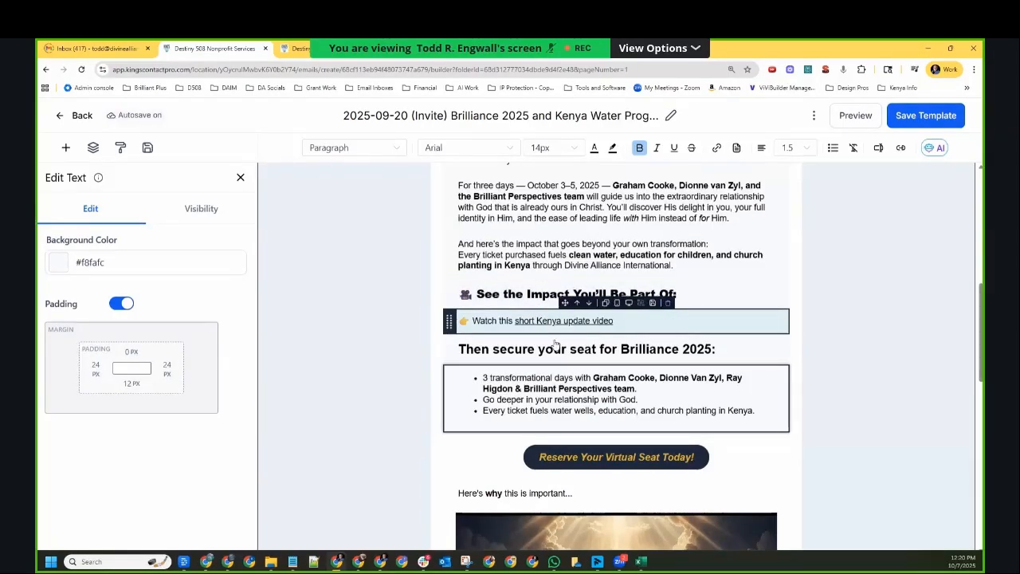
scroll(555, 343, "down", 1)
left_click(574, 334)
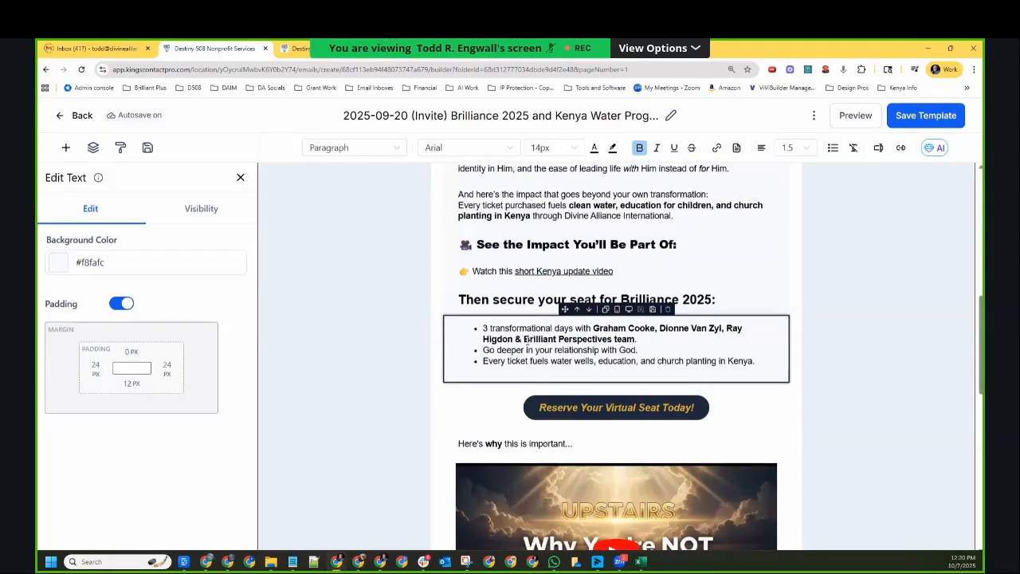
Review the Brilliance 2025 bullet list and inspect the trigger link behind the "Reserve Your Virtual Seat Today!" button.
left_click_drag(506, 329, 652, 335)
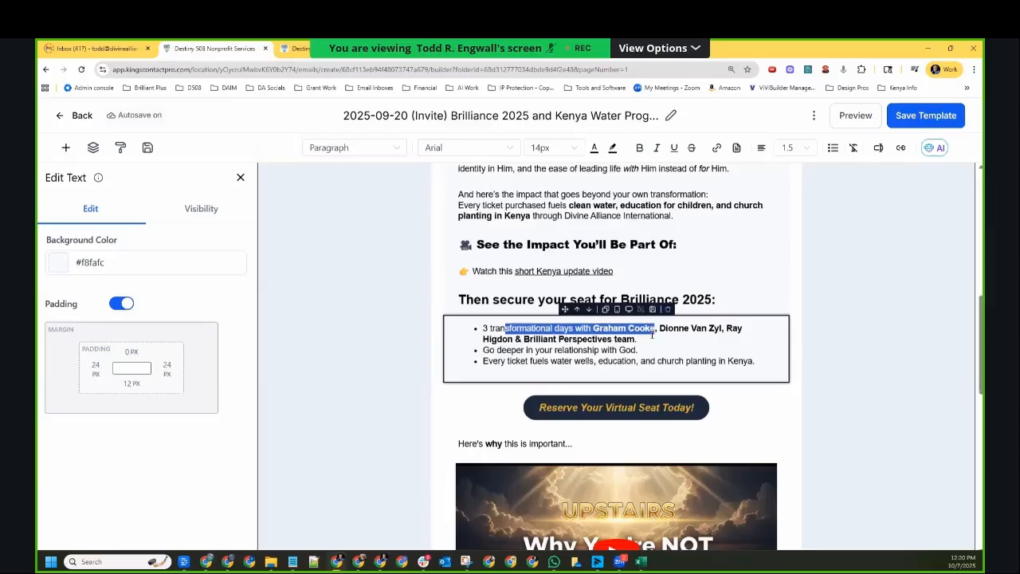
left_click(582, 414)
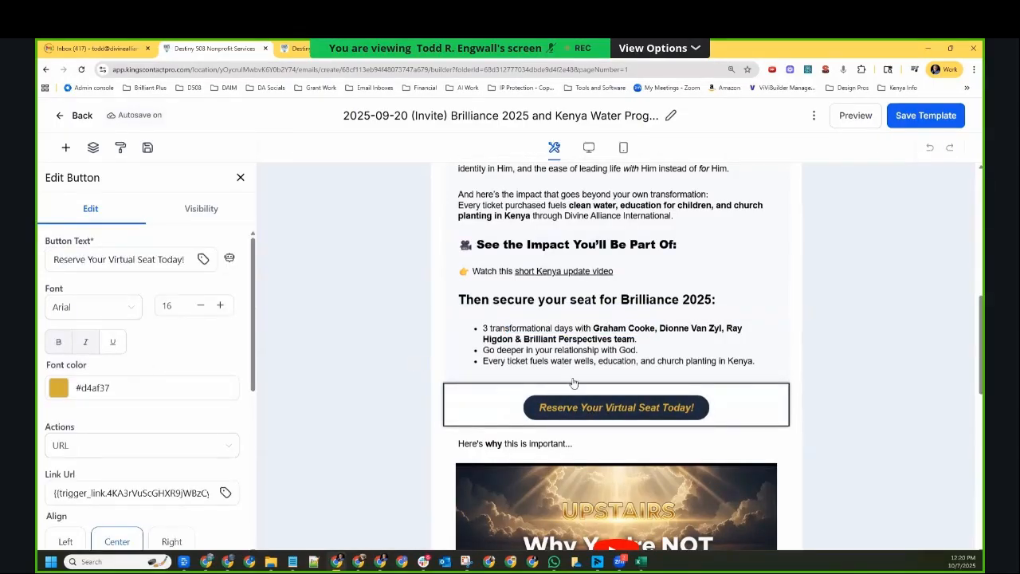
scroll(614, 390, "down", 1)
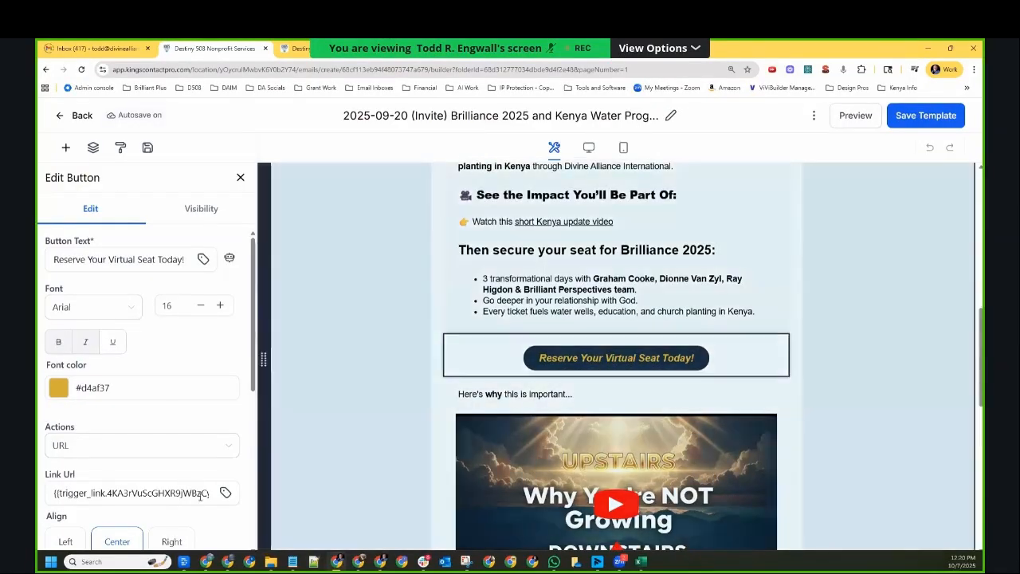
left_click(121, 495)
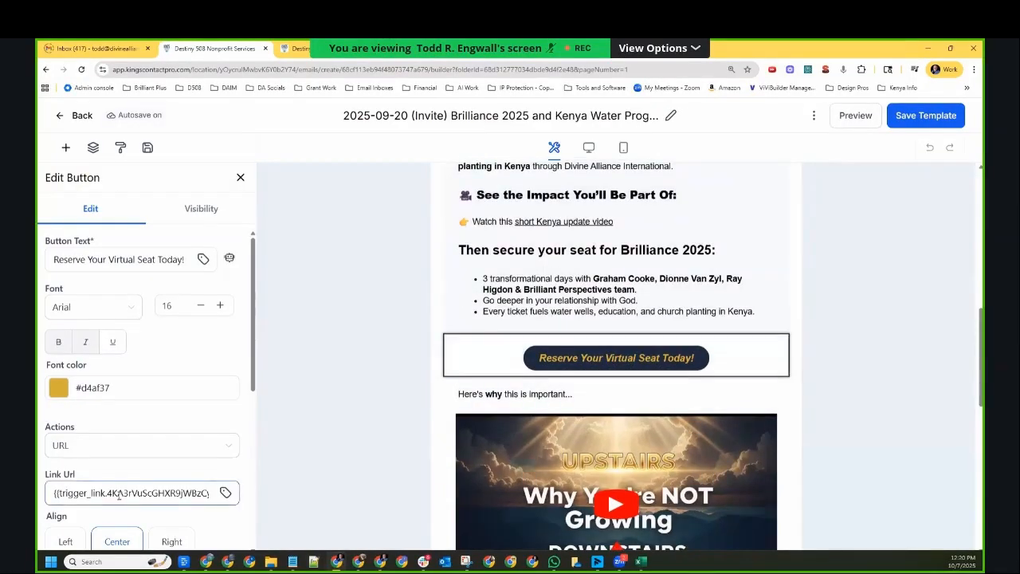
left_click_drag(115, 495, 227, 492)
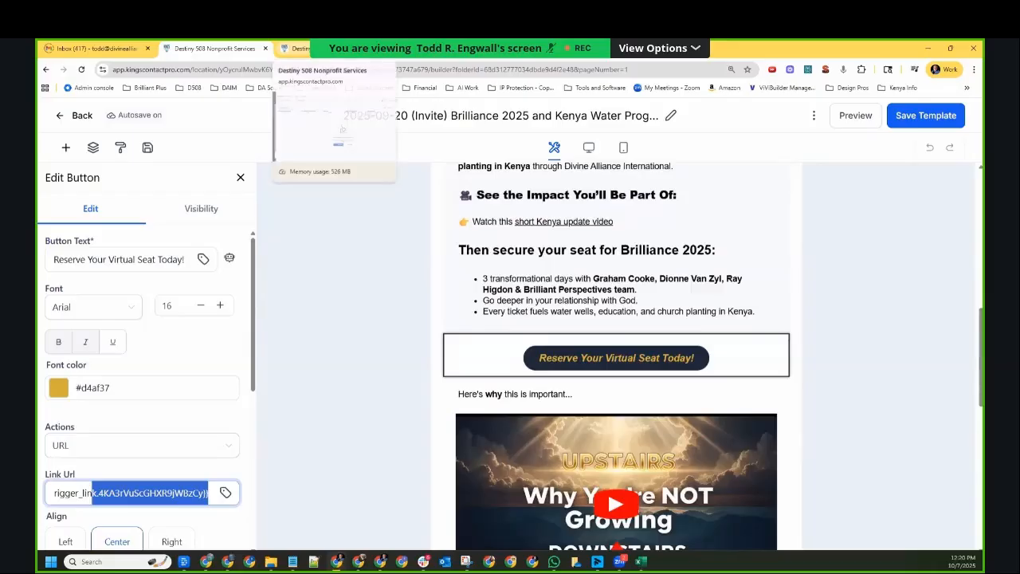
Switch to the "WFA2 - Brilliance 25 Click Tracking" workflow and inspect its trigger, closing it without changes.
left_click(354, 49)
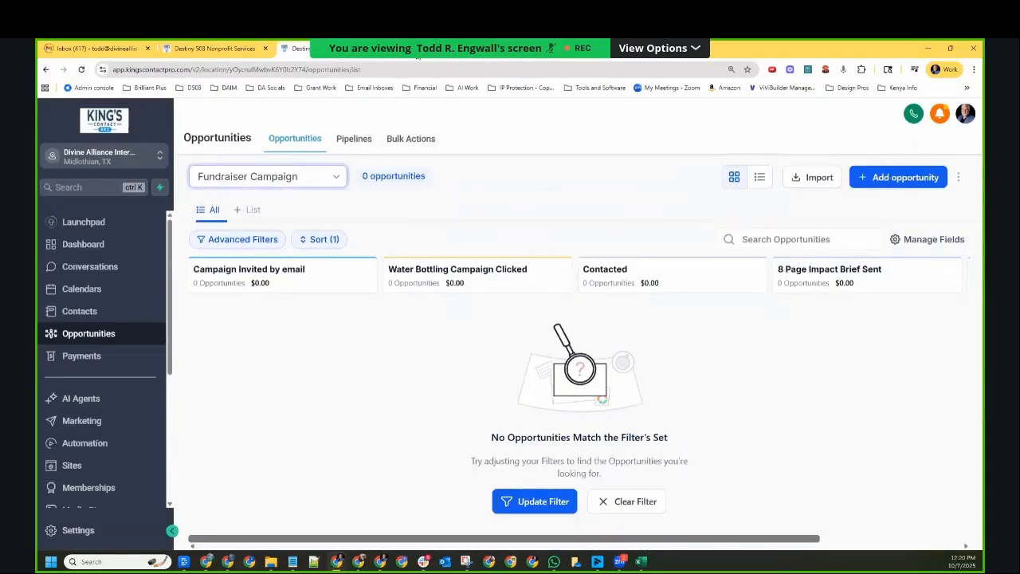
left_click(418, 55)
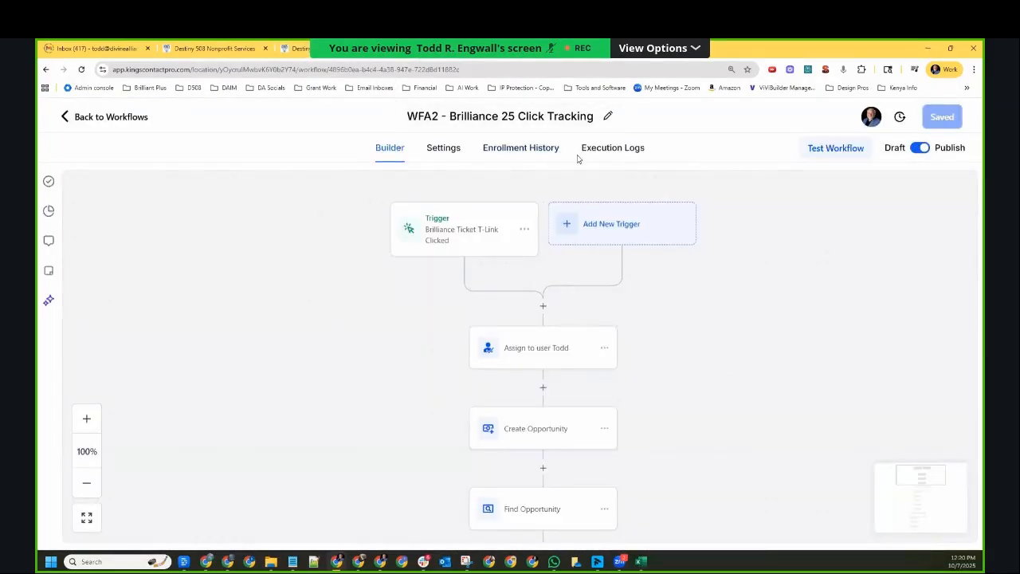
left_click(431, 236)
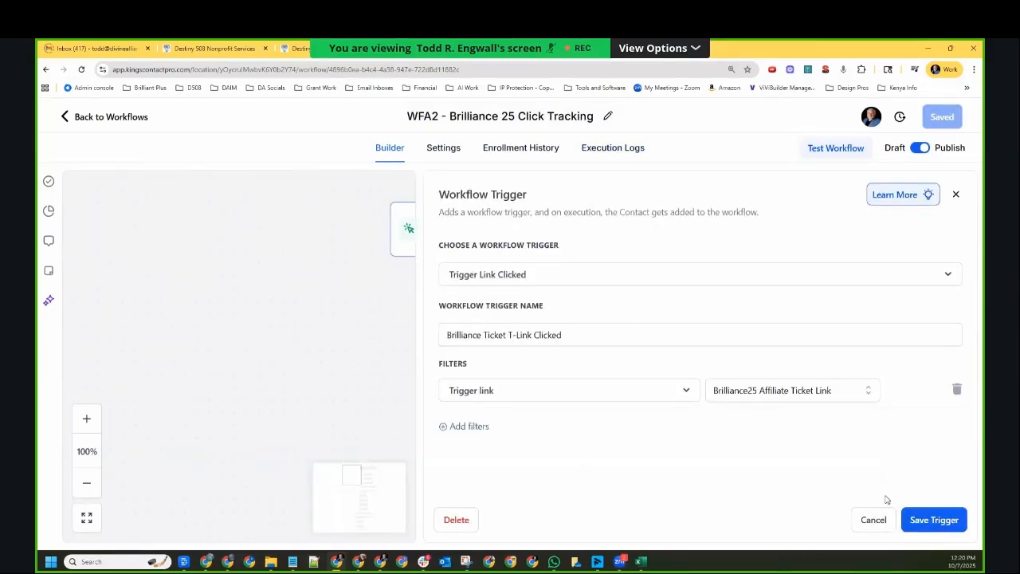
left_click(875, 520)
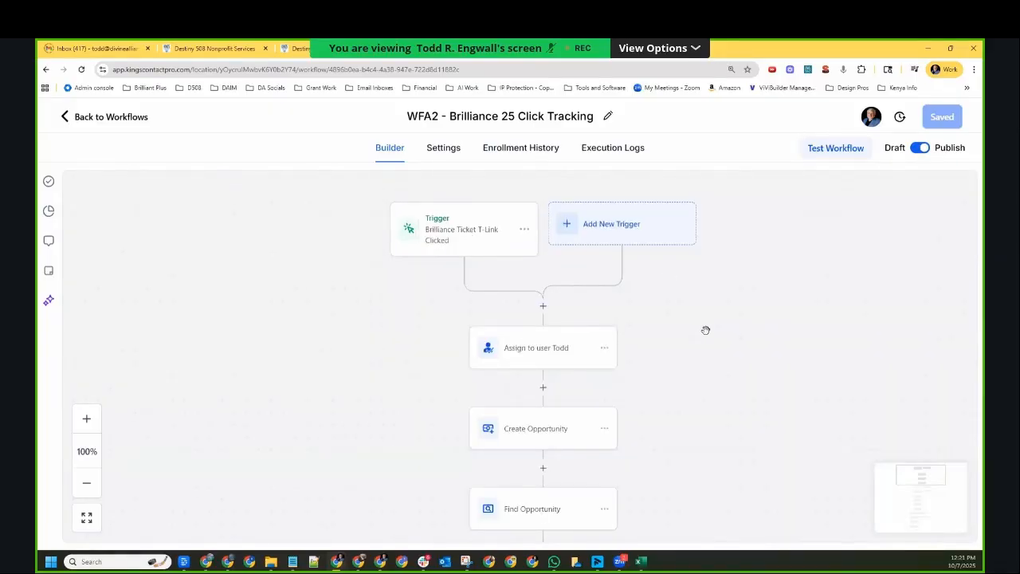
Inspect the pipeline, stage, value, status and source fields of the workflow's Create Opportunity action.
scroll(717, 327, "down", 3)
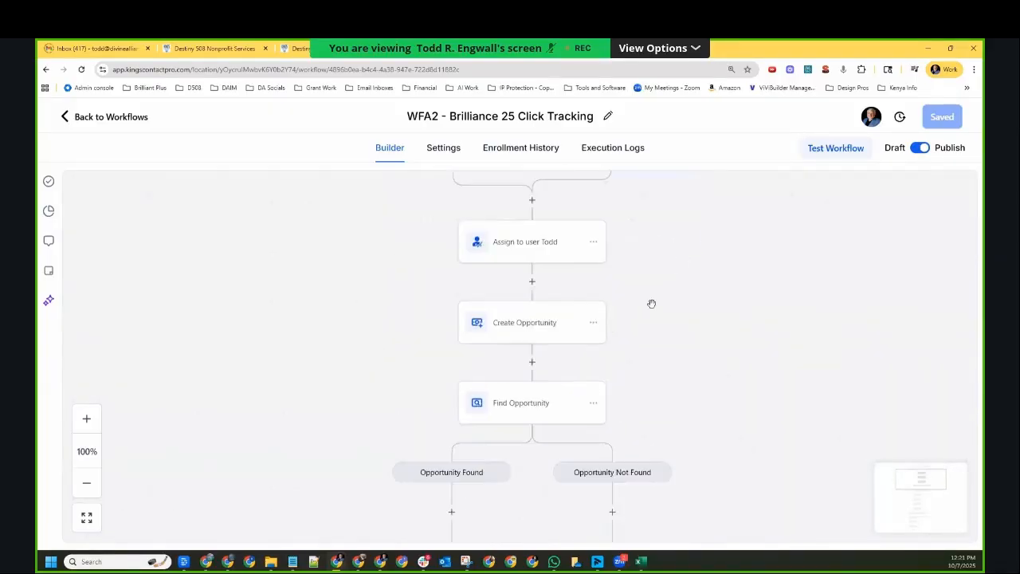
left_click(541, 332)
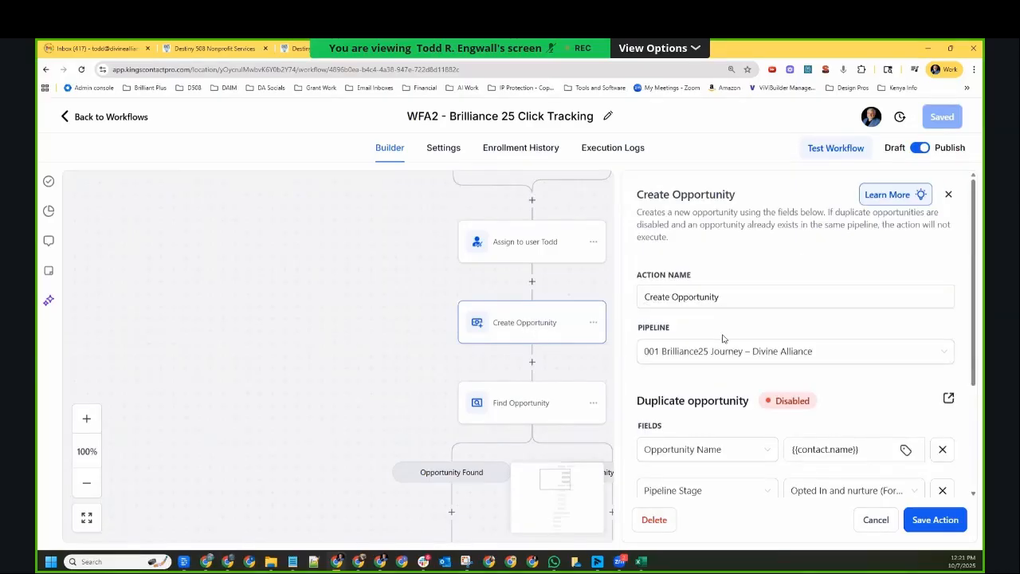
scroll(730, 400, "down", 1)
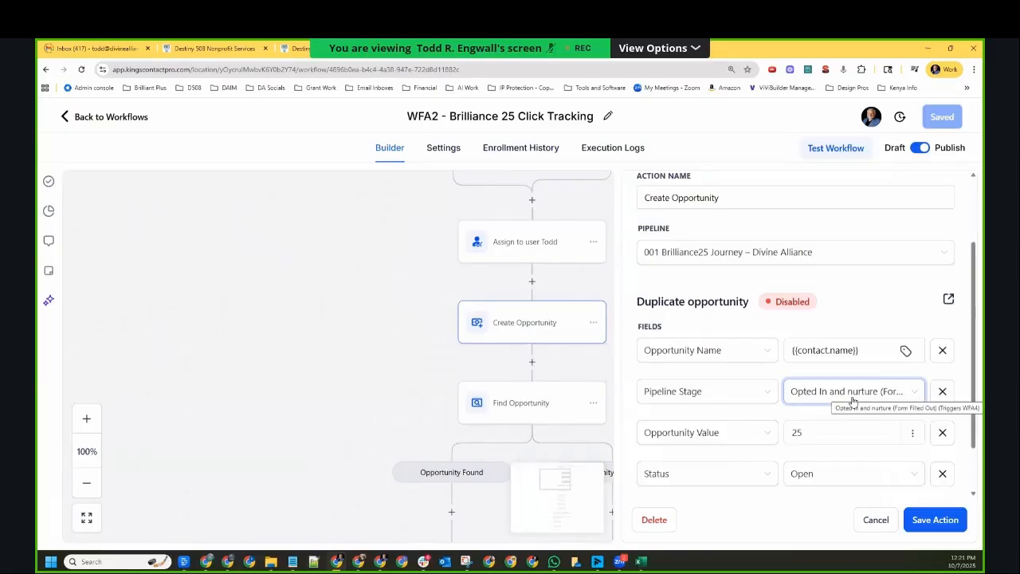
scroll(853, 399, "down", 2)
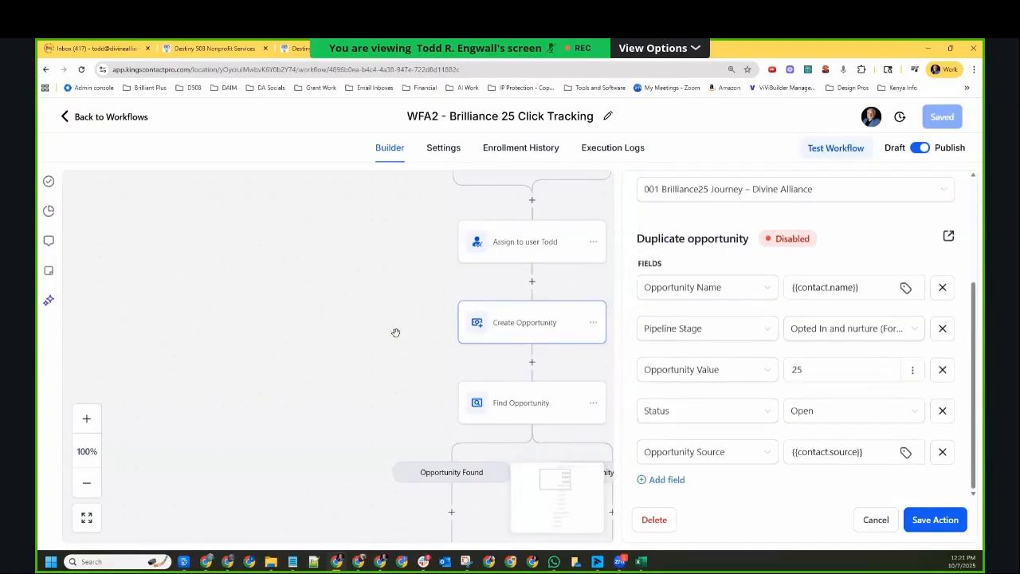
Inspect the "Update opp to Clicked Ticket Link Stage" action and its pipeline stage fields.
scroll(539, 329, "down", 1)
scroll(503, 328, "down", 1)
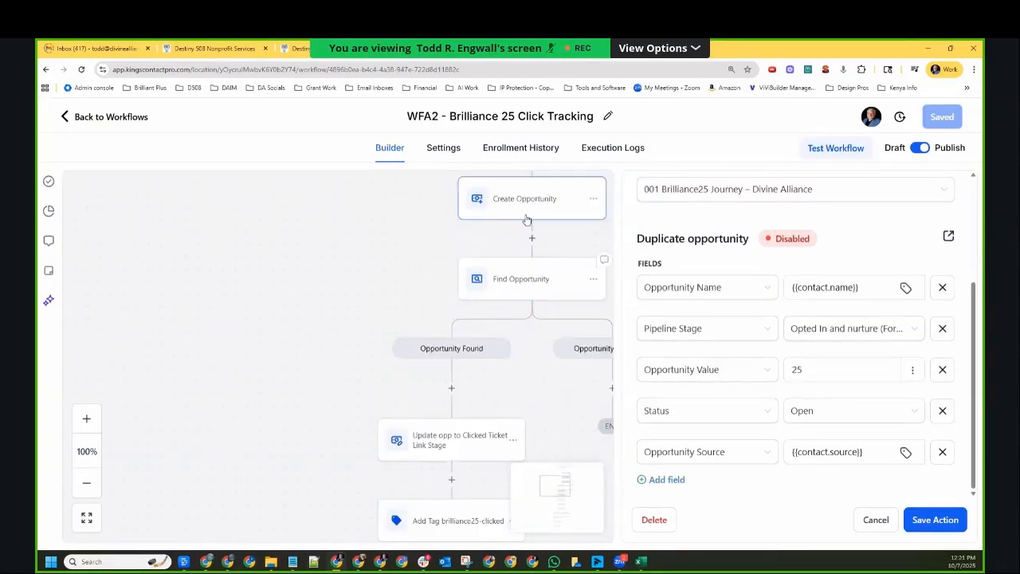
scroll(456, 378, "down", 1)
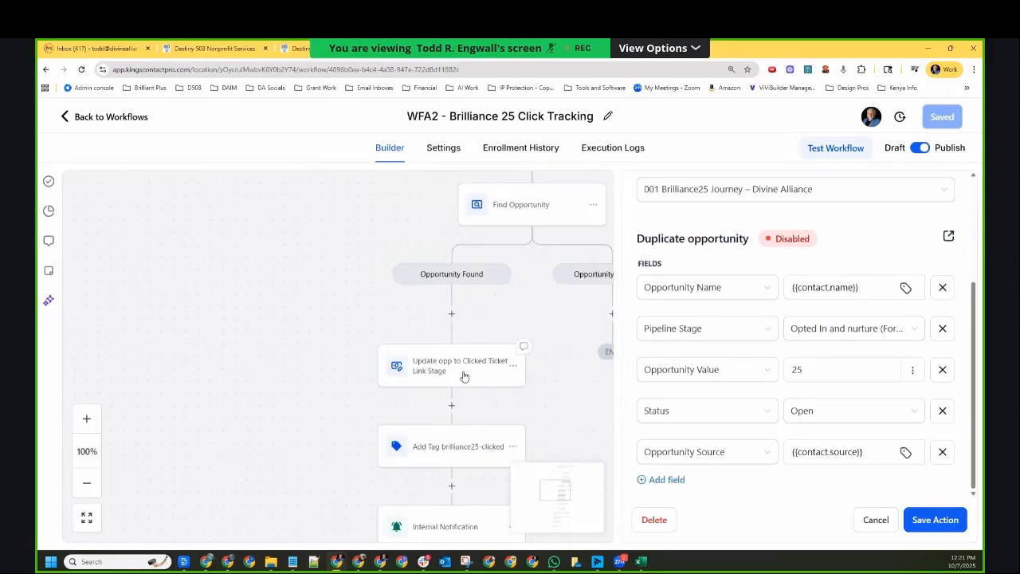
left_click(455, 375)
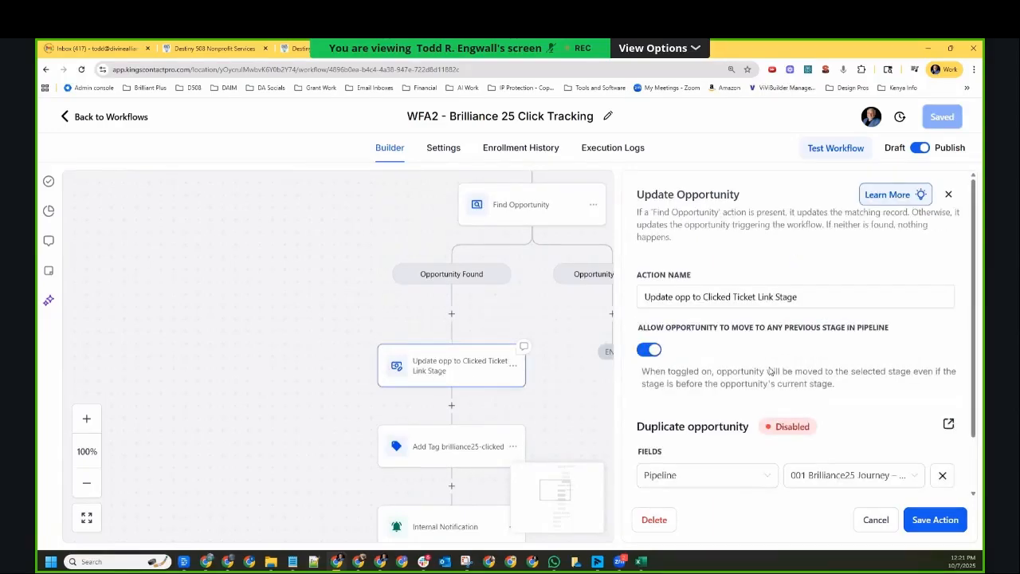
scroll(770, 371, "down", 1)
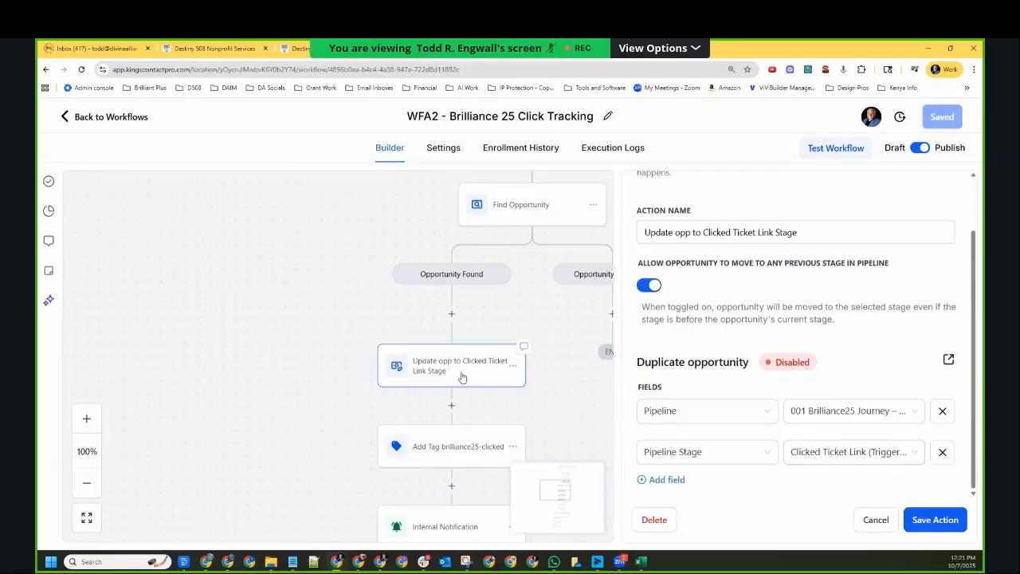
In the Find Opportunity action, try an extra Opportunity Name "Is" condition, and remove both it and the Opportunity ID condition.
left_click(524, 214)
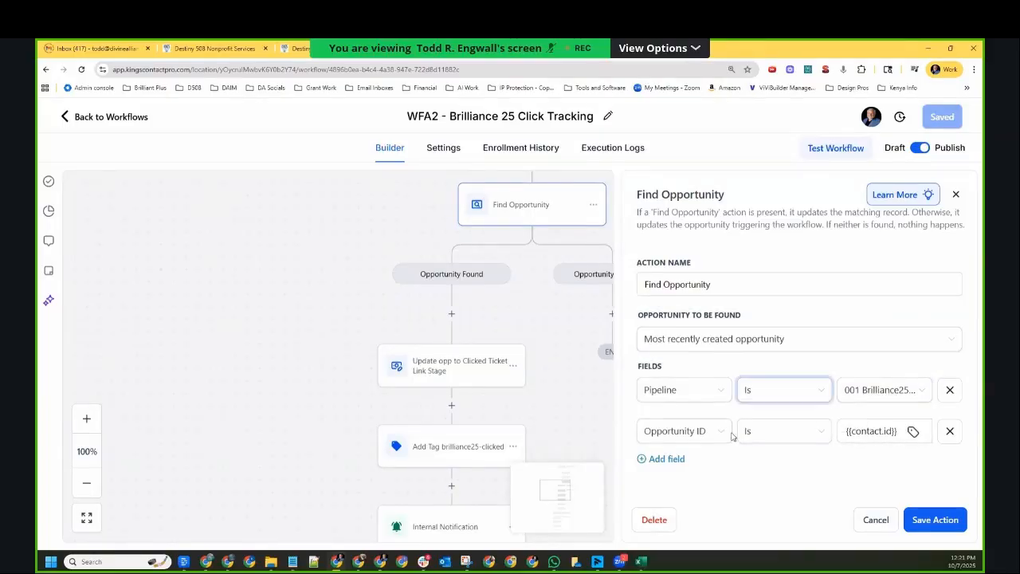
left_click(668, 458)
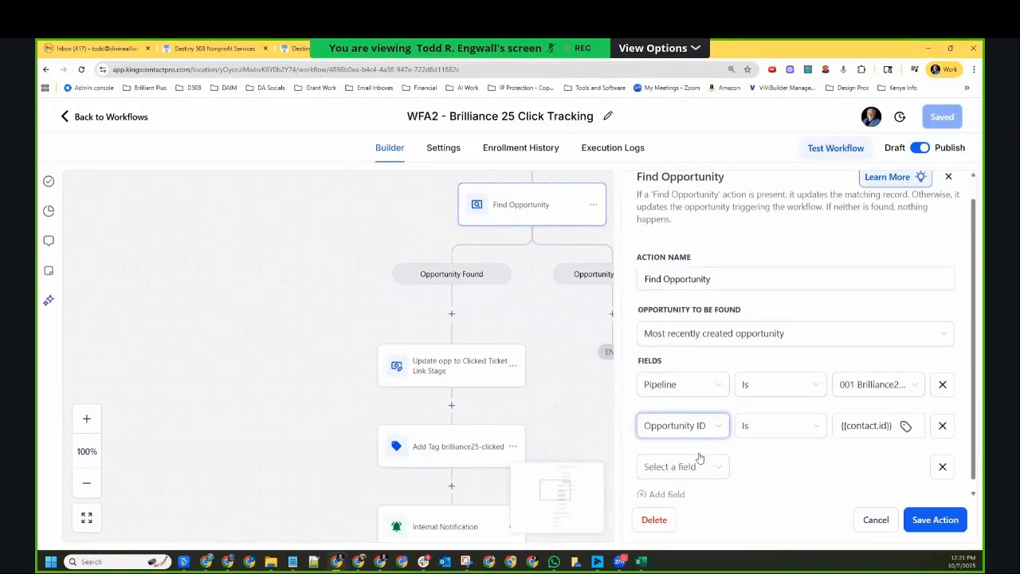
left_click(665, 459)
left_click(678, 340)
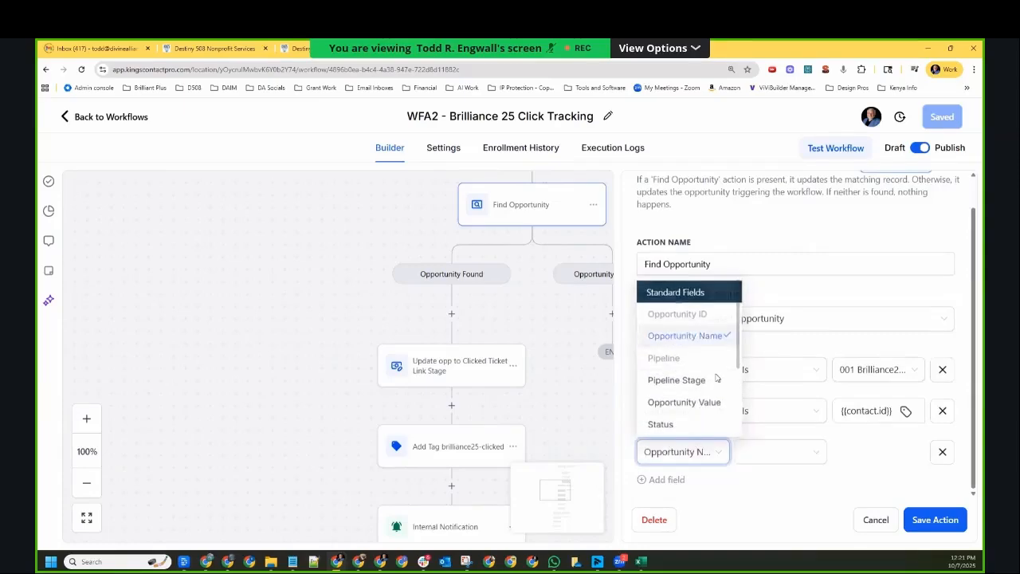
left_click(785, 459)
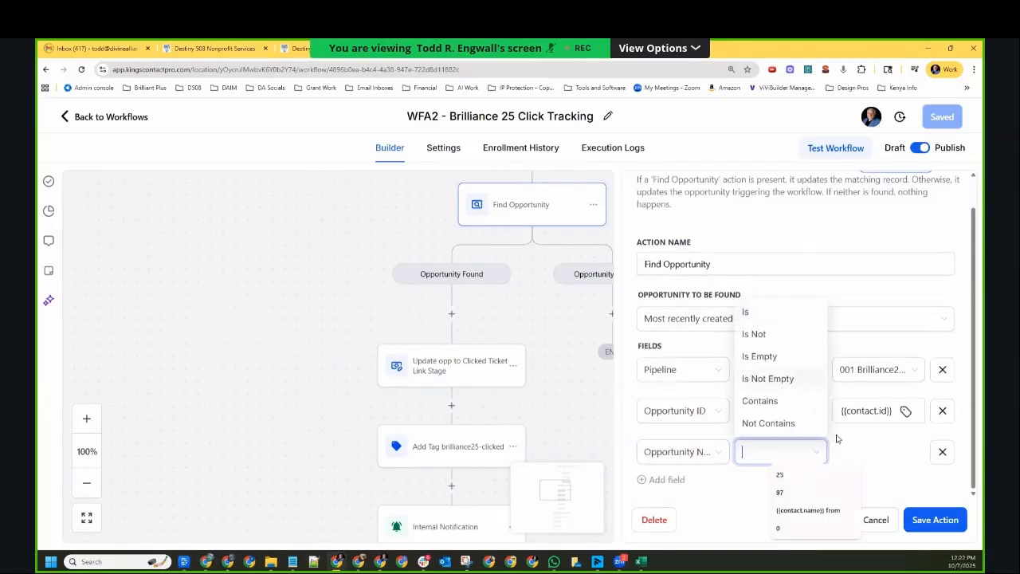
left_click(748, 313)
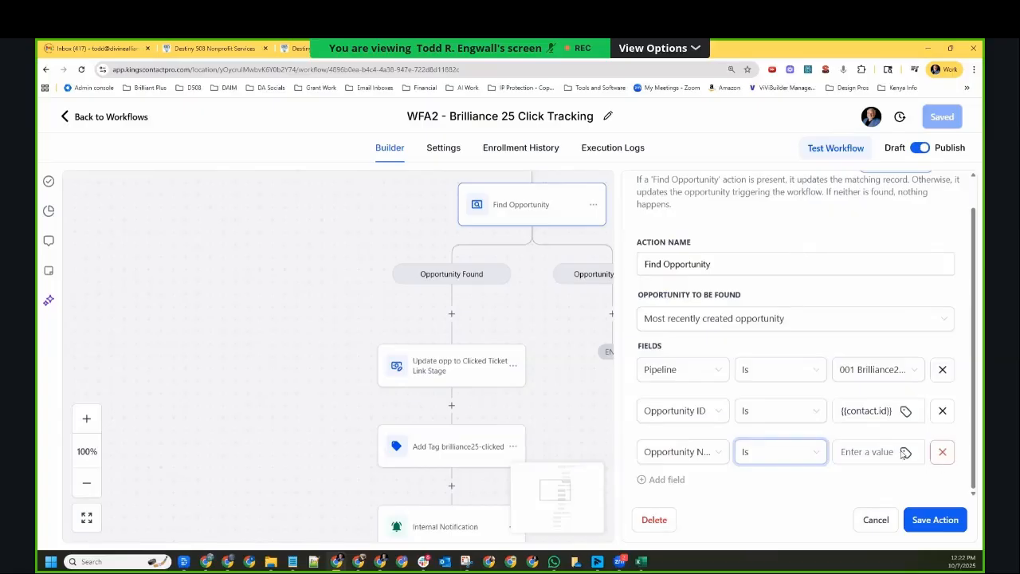
left_click(943, 452)
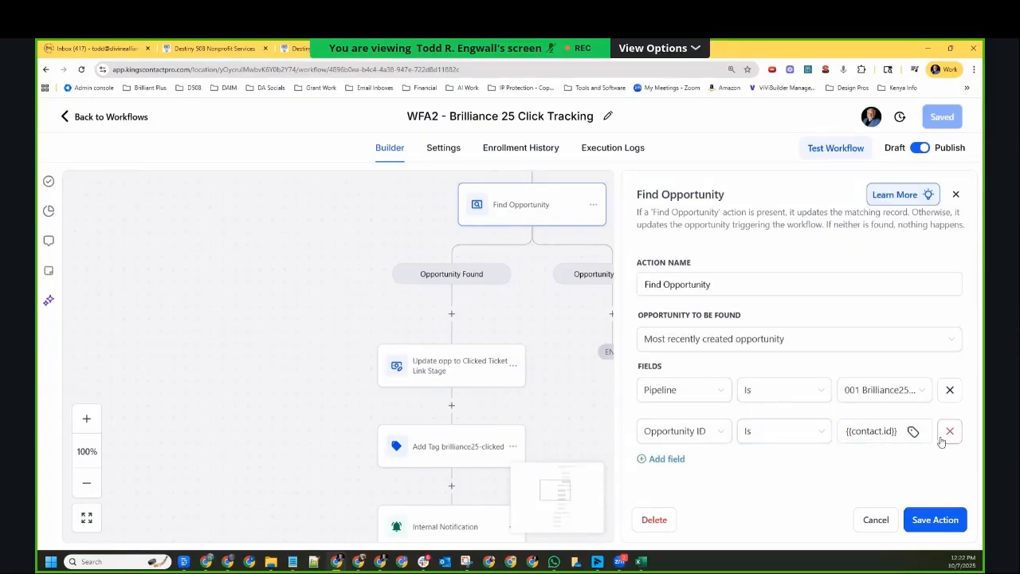
left_click(950, 431)
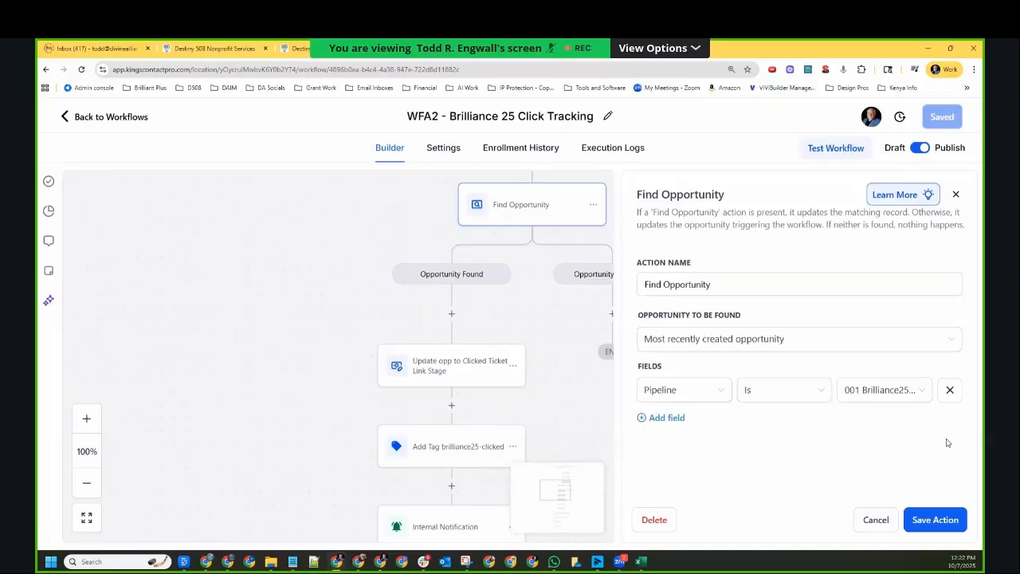
Check the fields available for another Find Opportunity condition, discard the empty condition row and save the action.
left_click(662, 419)
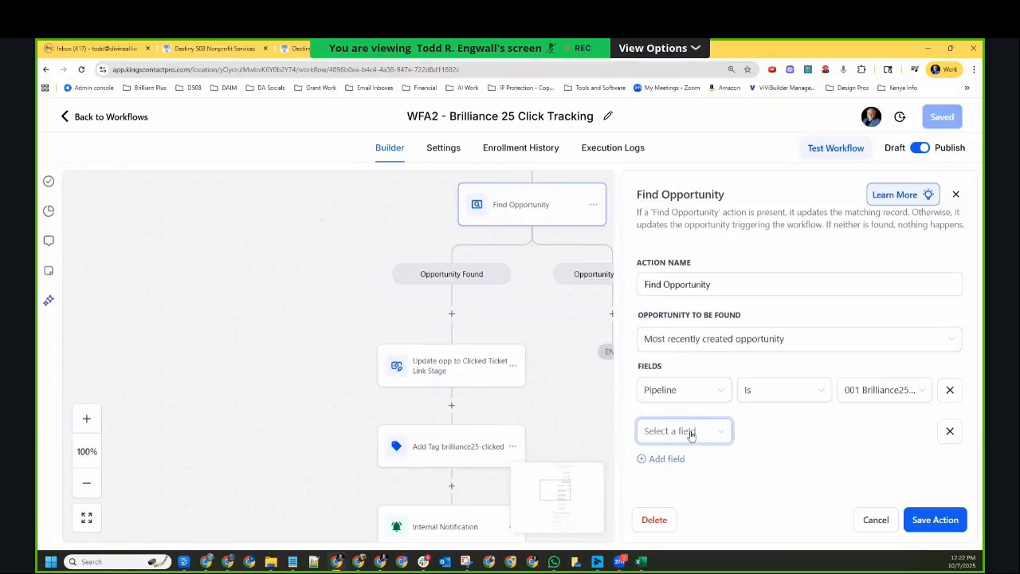
left_click(683, 428)
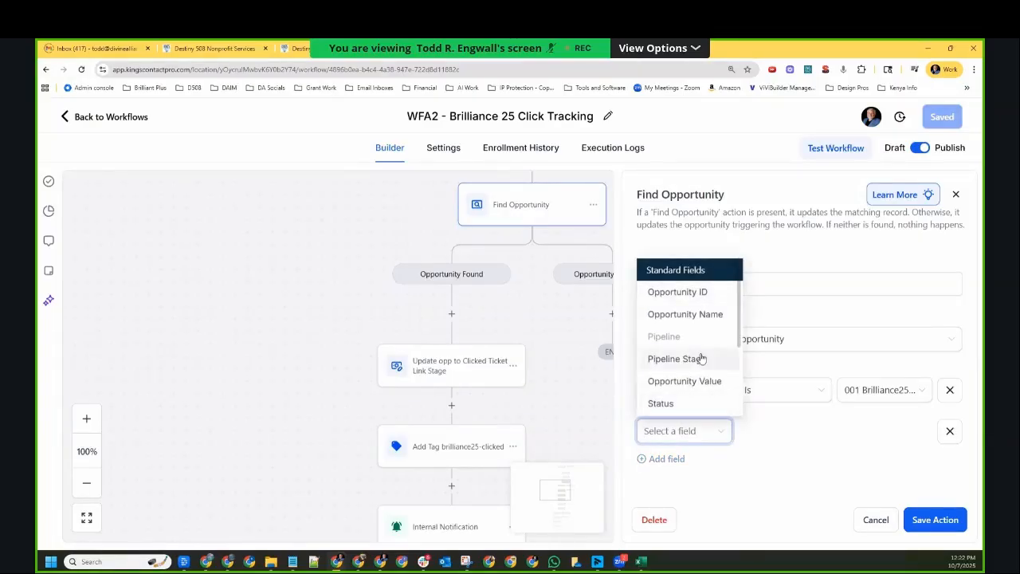
scroll(701, 350, "down", 1)
scroll(701, 349, "down", 3)
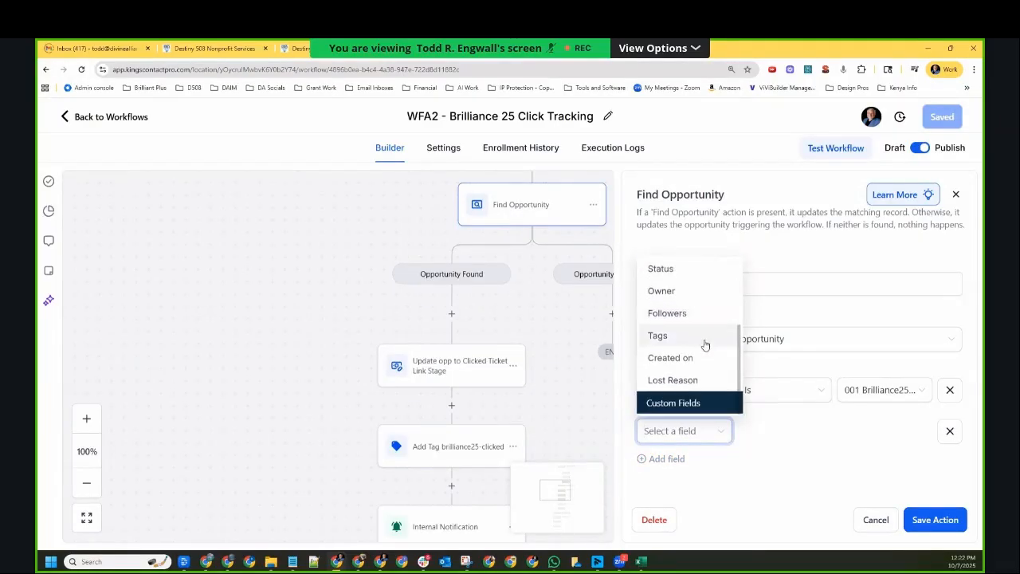
scroll(701, 345, "up", 5)
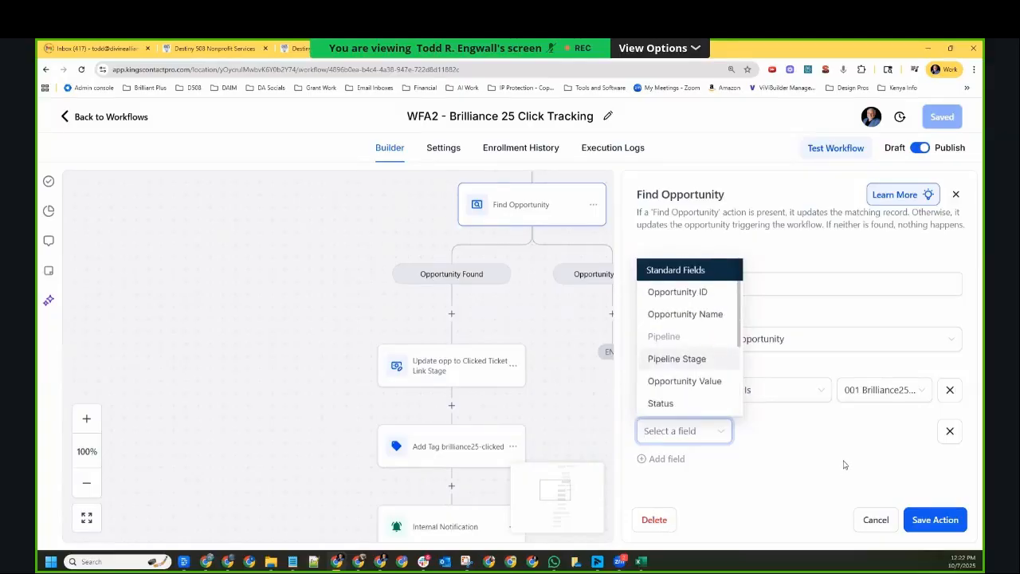
left_click(870, 508)
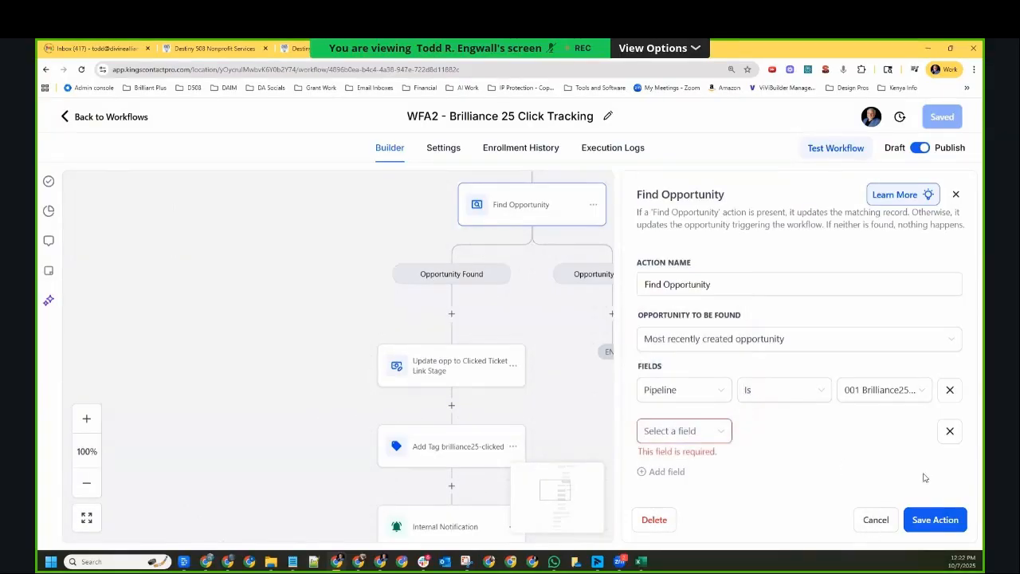
left_click(949, 432)
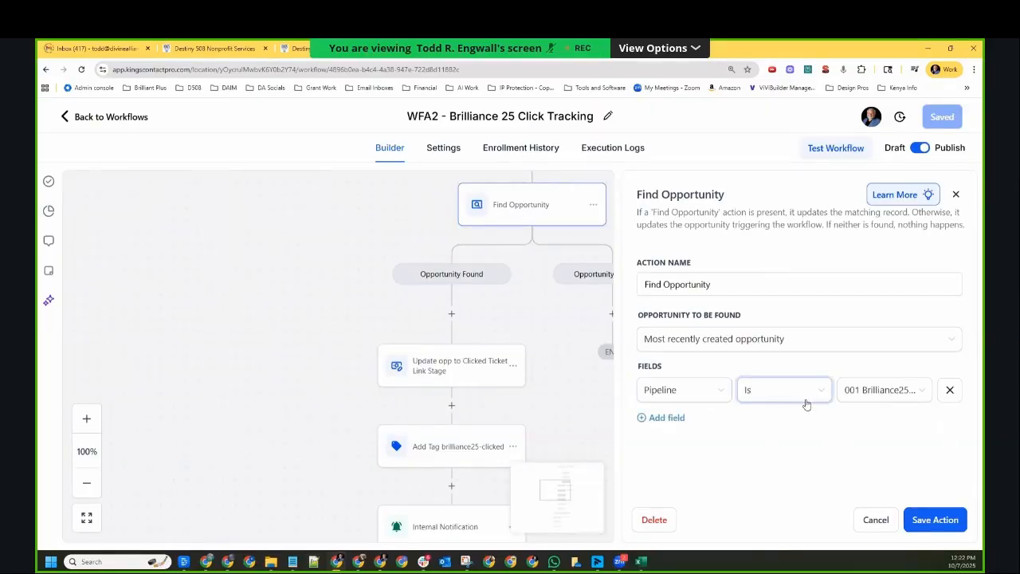
left_click(936, 521)
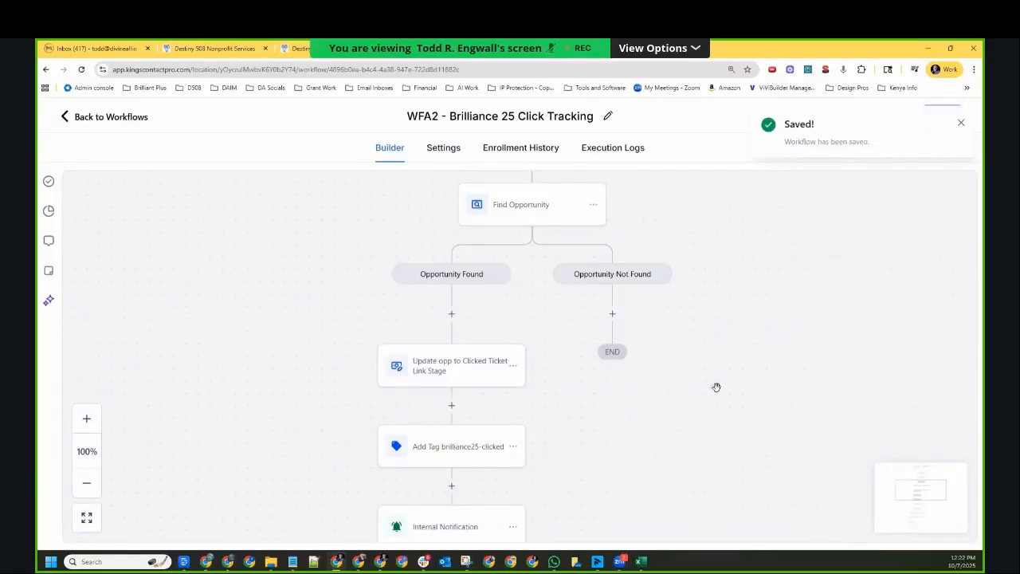
Examine the "Add Tag brilliance25-clicked" action and the Internal Notification's recipient type and SMS message.
scroll(704, 264, "down", 3)
left_click(456, 323)
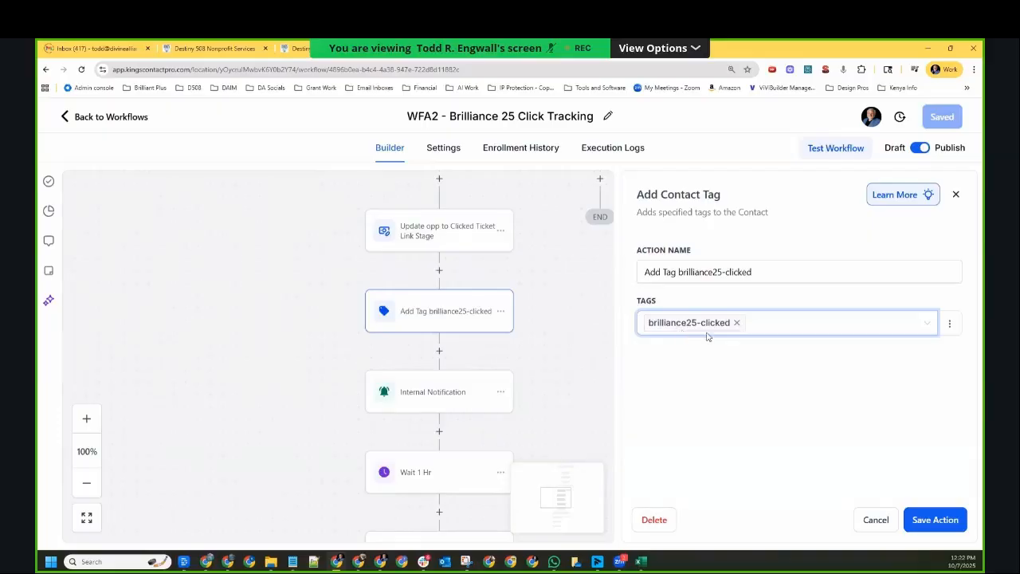
left_click(419, 403)
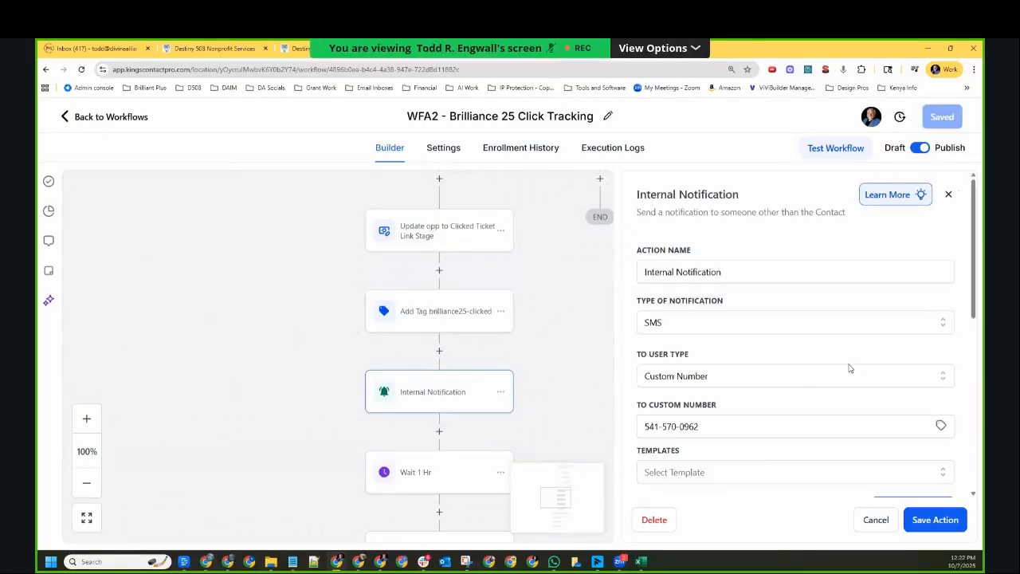
scroll(797, 362, "down", 3)
scroll(795, 357, "down", 1)
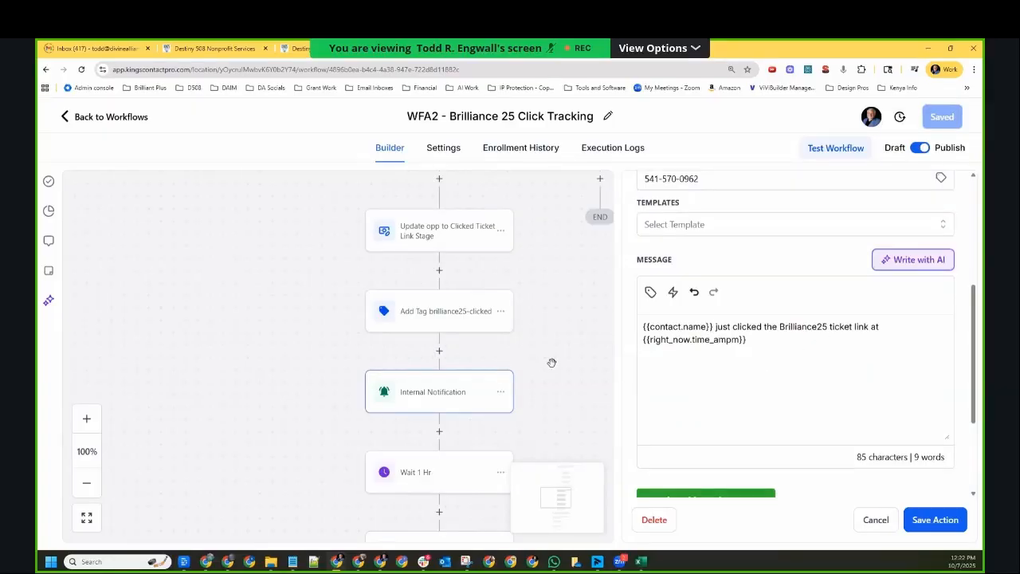
Examine the rest of the click-tracking workflow after the Internal Notification, including the brilliance25-optedin tag branch and the "Add Tag brilliance25-nooptin" action.
scroll(580, 341, "down", 2)
scroll(570, 344, "down", 3)
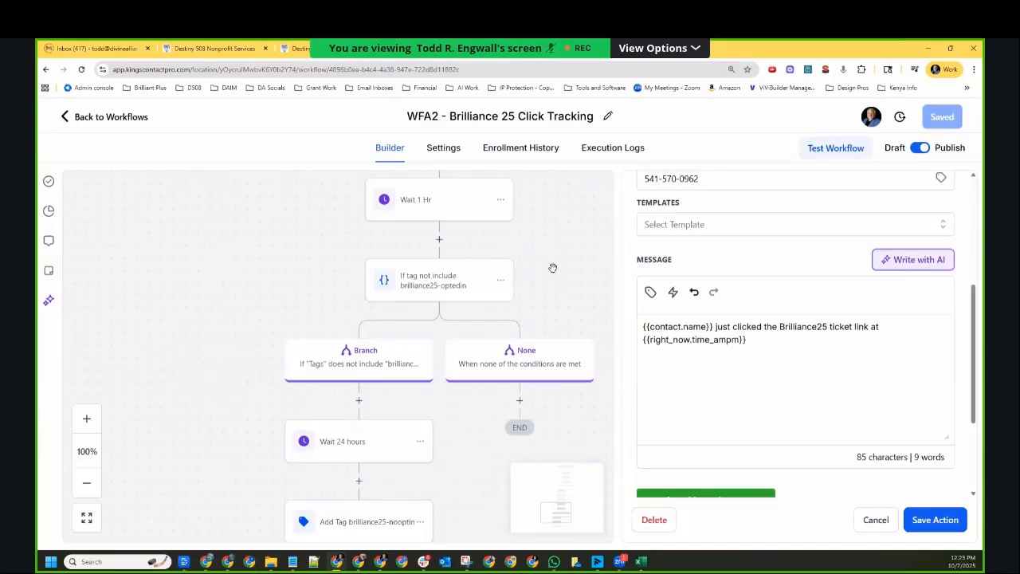
scroll(556, 287, "down", 1)
scroll(493, 363, "down", 1)
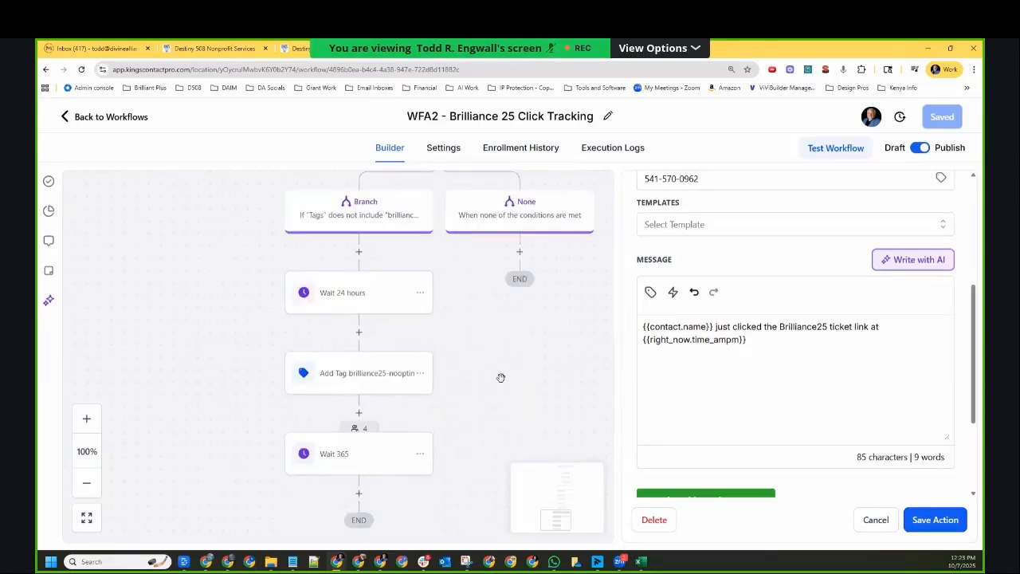
left_click(360, 373)
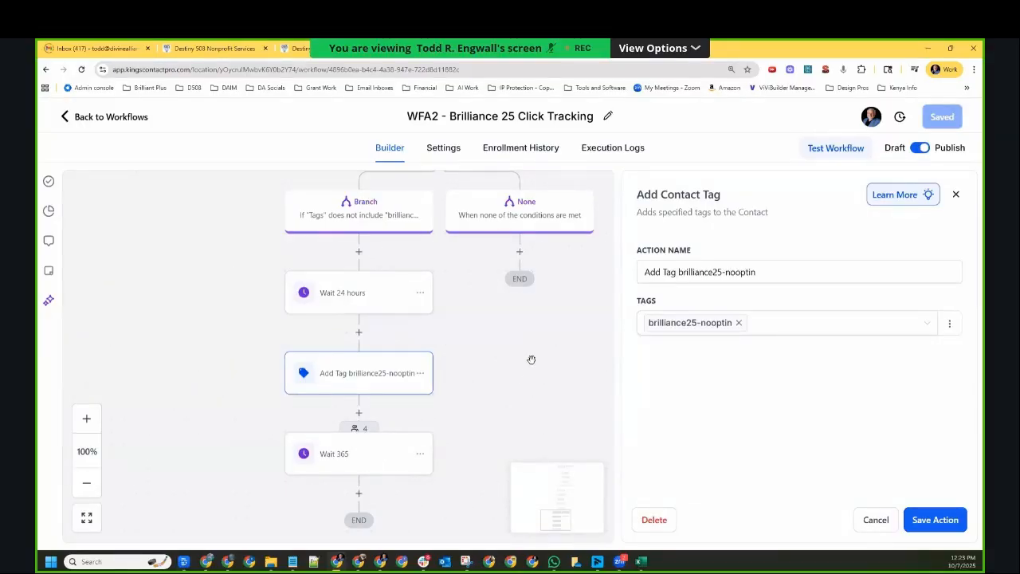
left_click_drag(533, 387, 534, 422)
left_click_drag(526, 386, 529, 392)
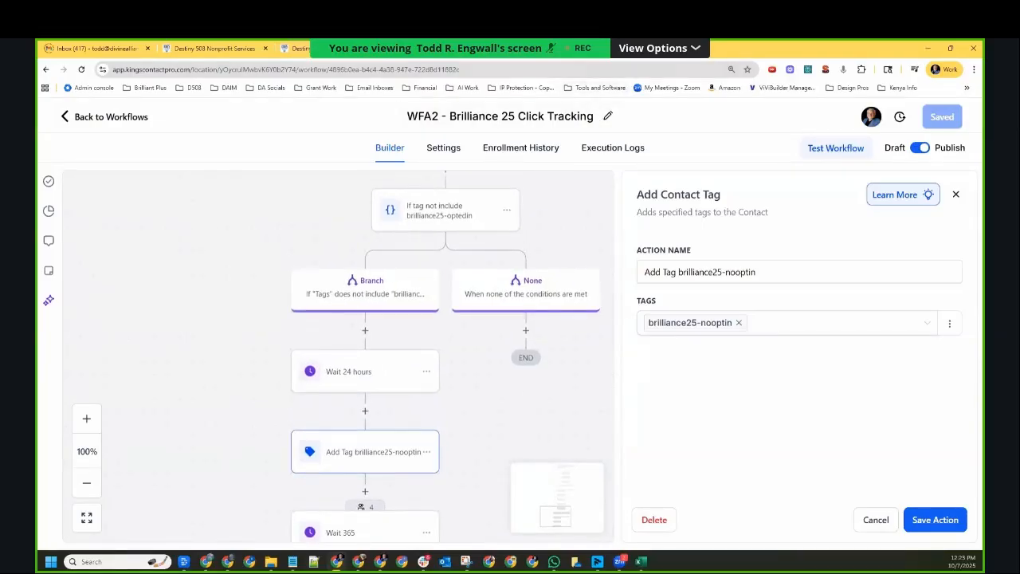
Return to the Fundraiser Campaign pipeline in Opportunities and view all its stages side by side at 100% page zoom.
left_click(295, 48)
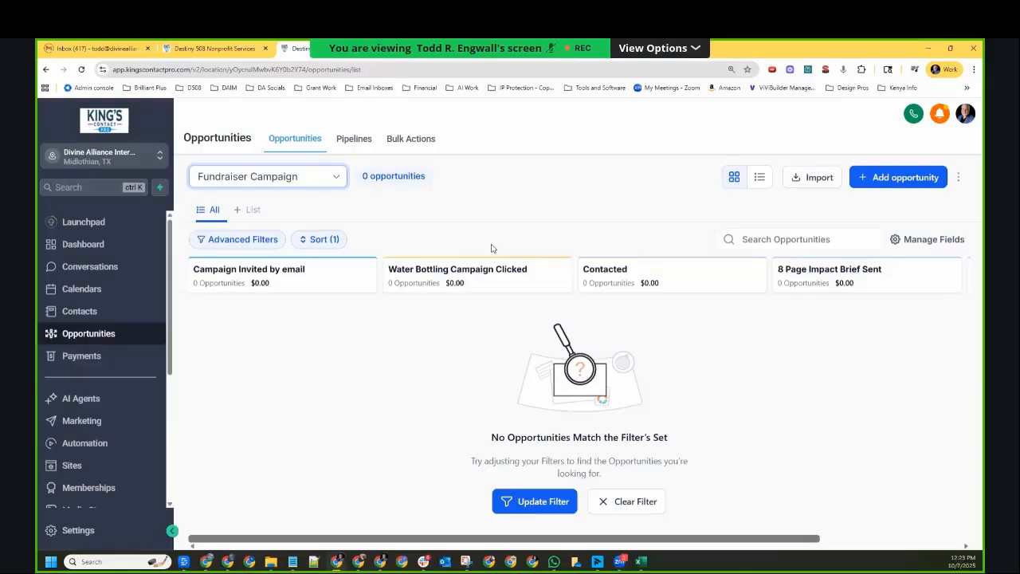
left_click(666, 330)
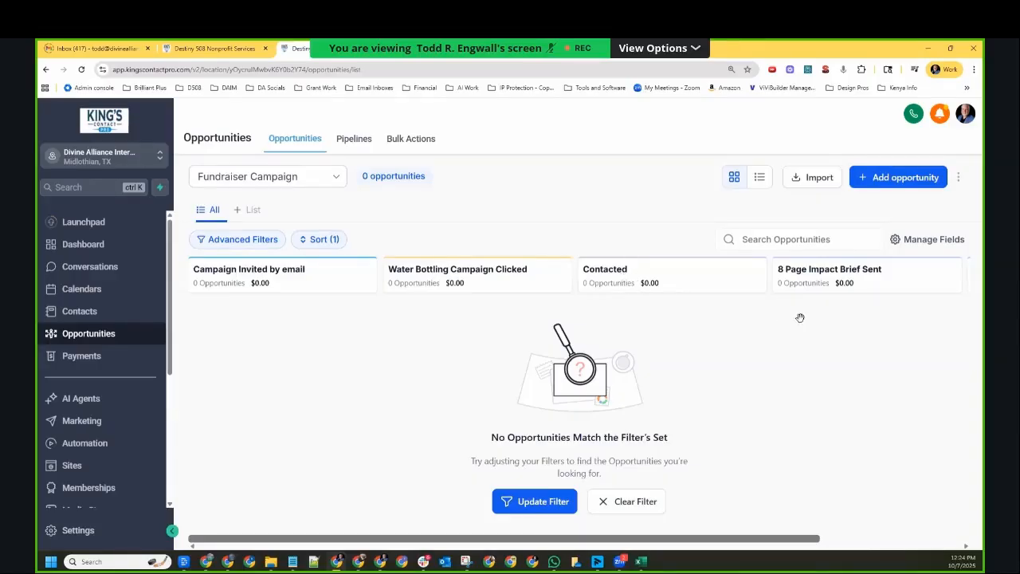
key("ctrl+minus")
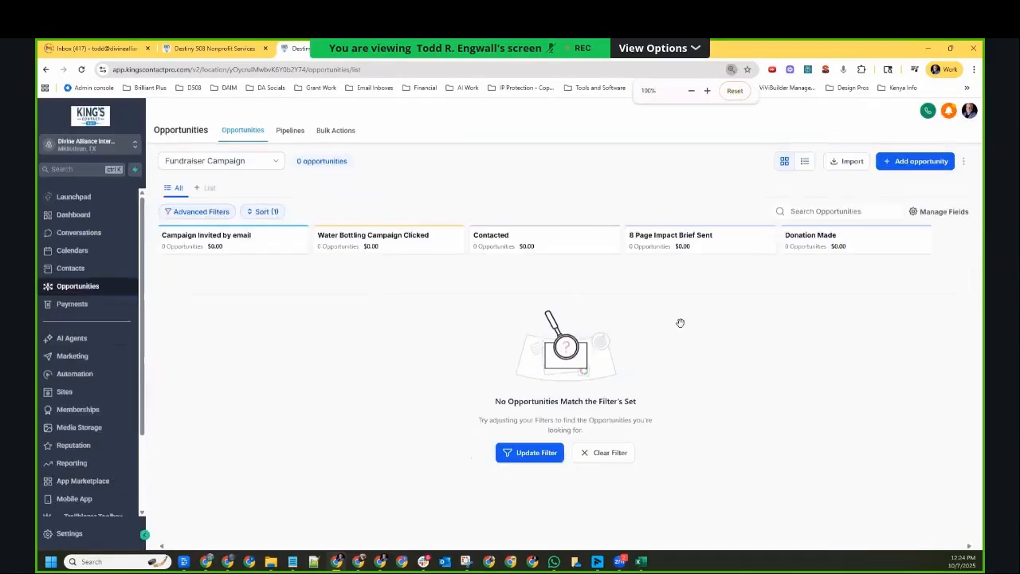